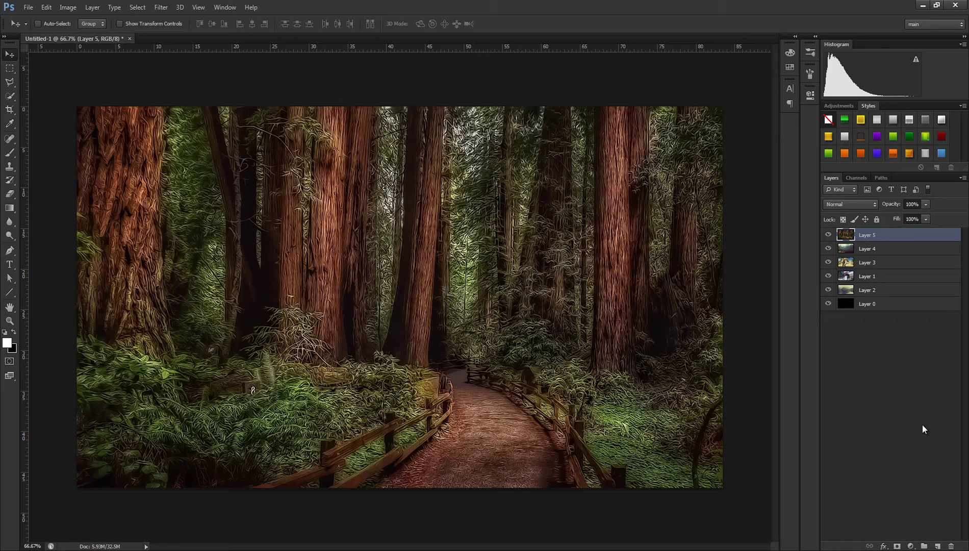
# Step: Open Cathedral Grove.jpg from the HD wallpapers folder and convert its Background into a regular layer
pyautogui.click(28, 7)
pyautogui.click(40, 29)
pyautogui.click(442, 196)
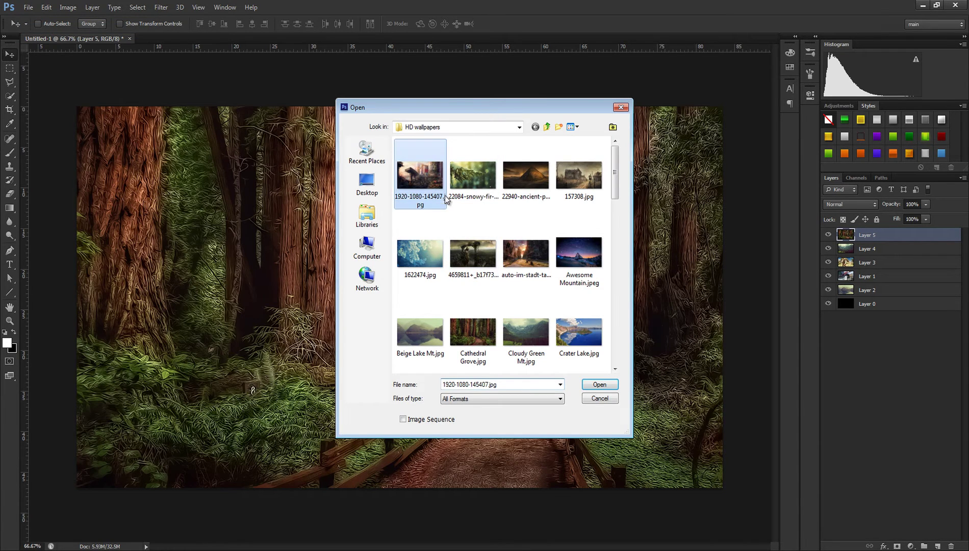
pyautogui.scroll(-3, 566, 357)
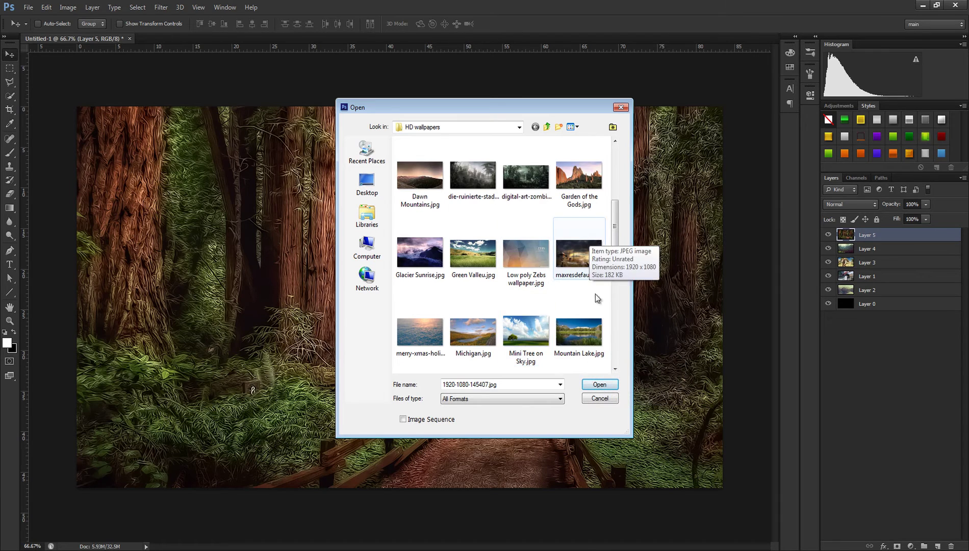
pyautogui.scroll(-3, 534, 333)
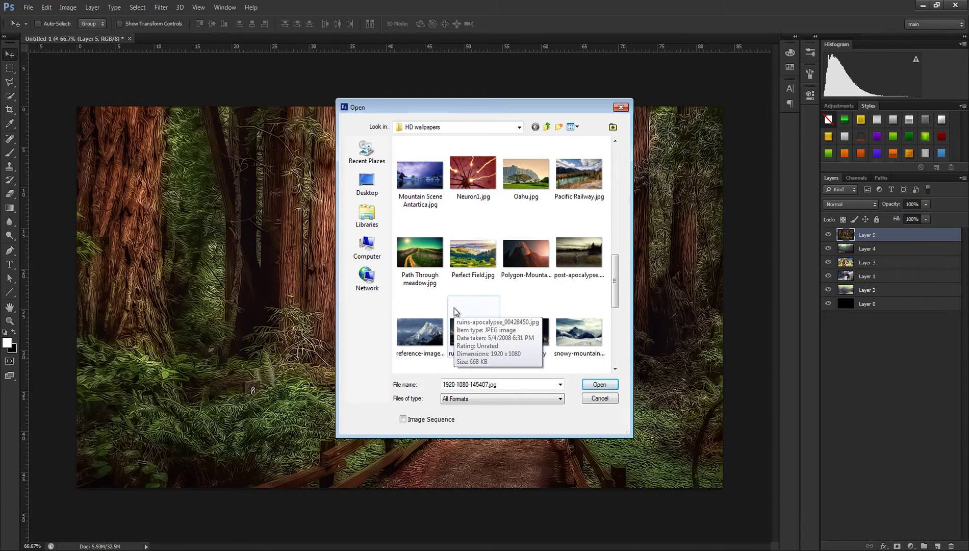
pyautogui.scroll(-3, 575, 352)
pyautogui.scroll(5, 583, 326)
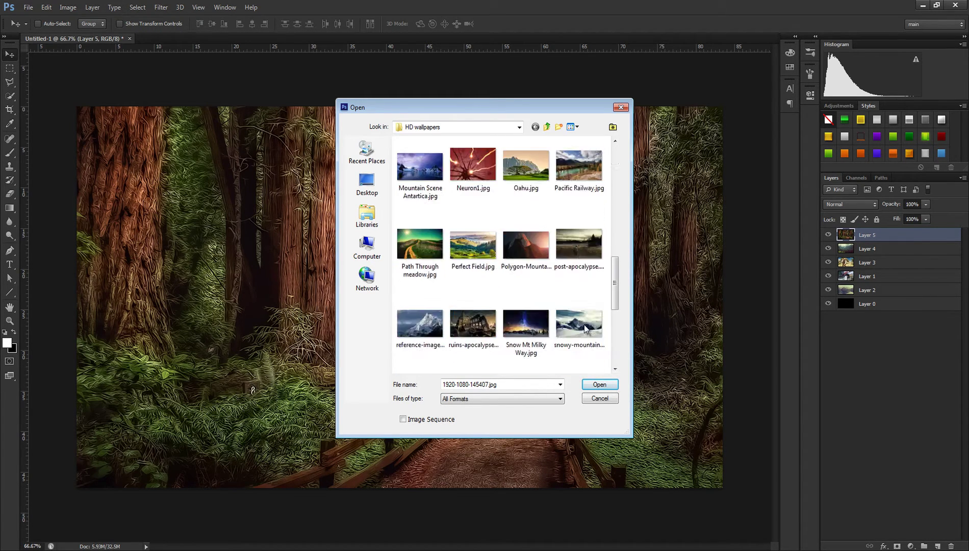
pyautogui.scroll(5, 571, 334)
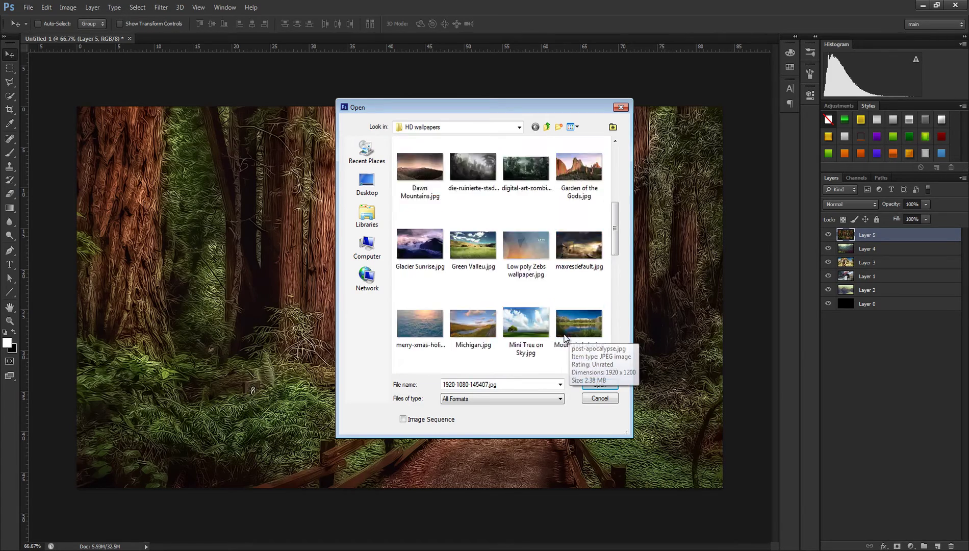
pyautogui.doubleClick(472, 209)
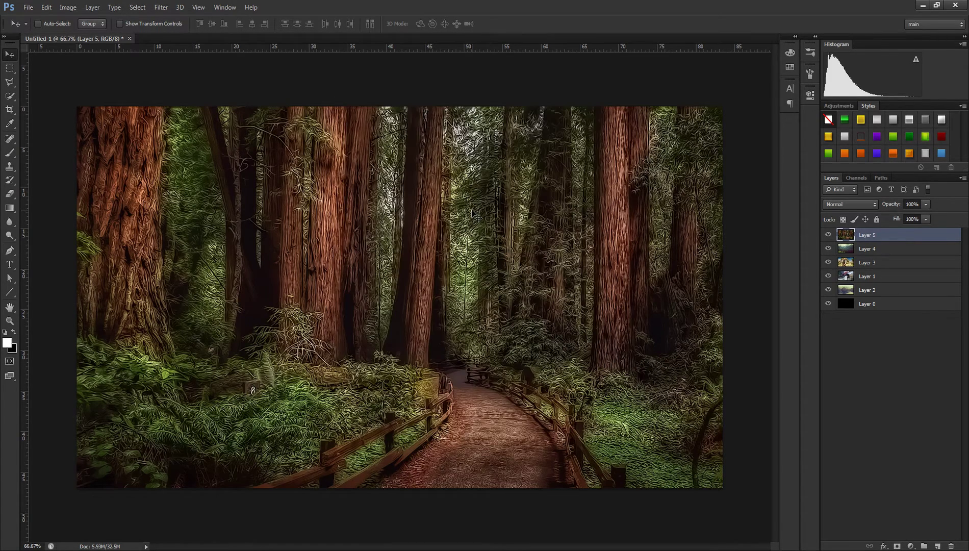
pyautogui.doubleClick(872, 234)
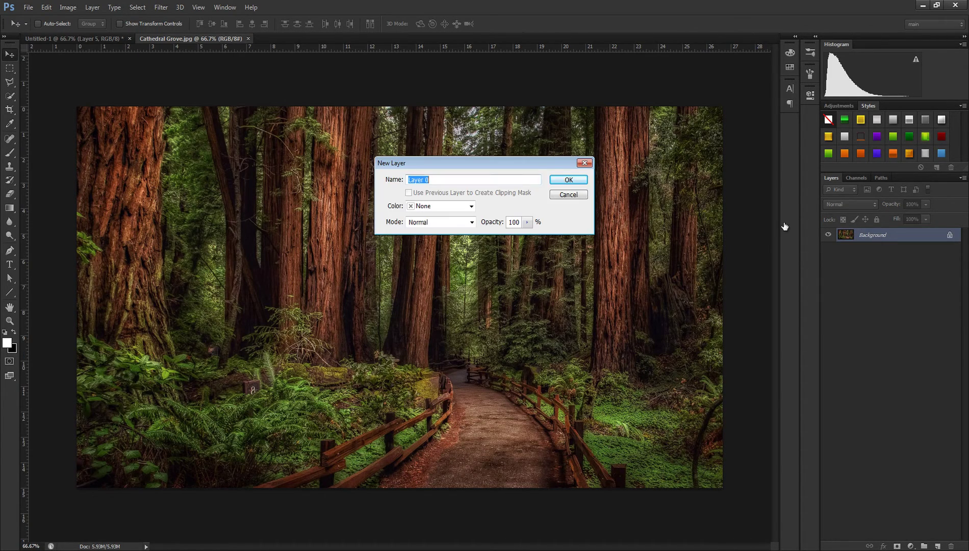
pyautogui.click(561, 179)
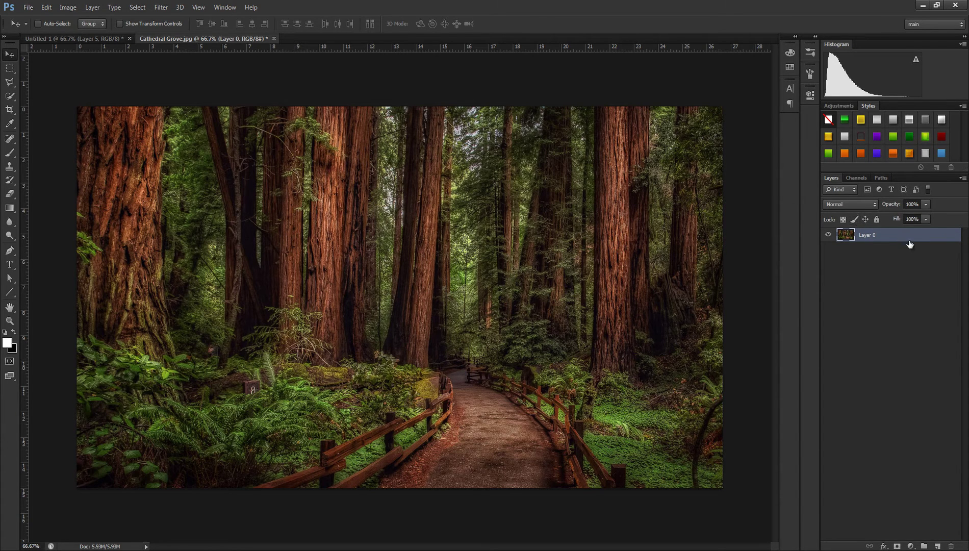
# Step: Duplicate the forest photo layer into the Untitled-1 document and close Cathedral Grove.jpg without saving
pyautogui.rightClick(909, 244)
pyautogui.click(796, 179)
pyautogui.click(458, 215)
pyautogui.click(449, 231)
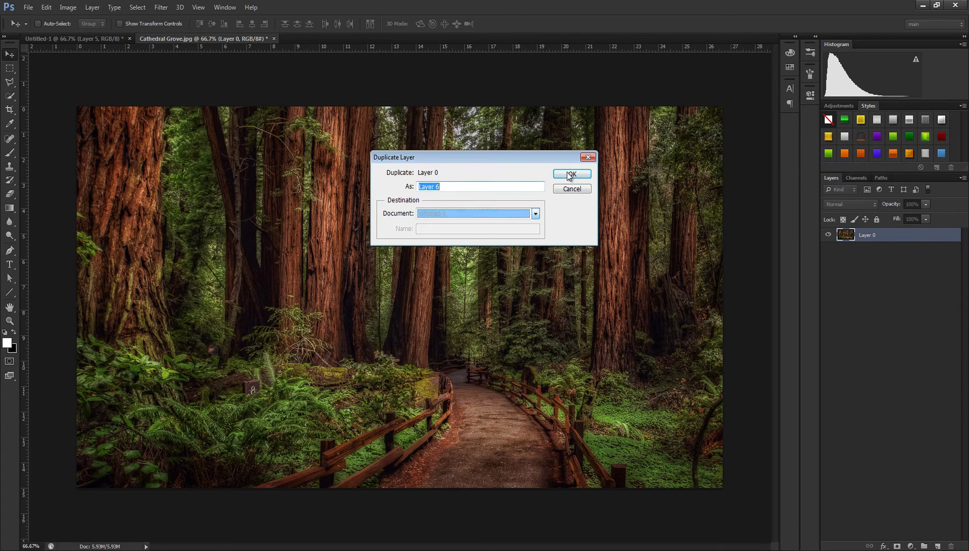
pyautogui.click(569, 175)
pyautogui.click(274, 38)
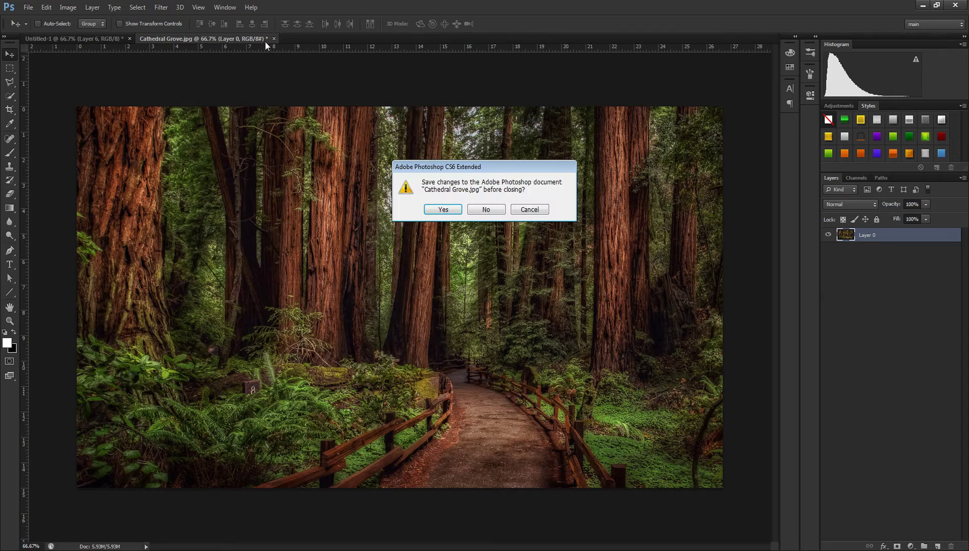
pyautogui.click(491, 210)
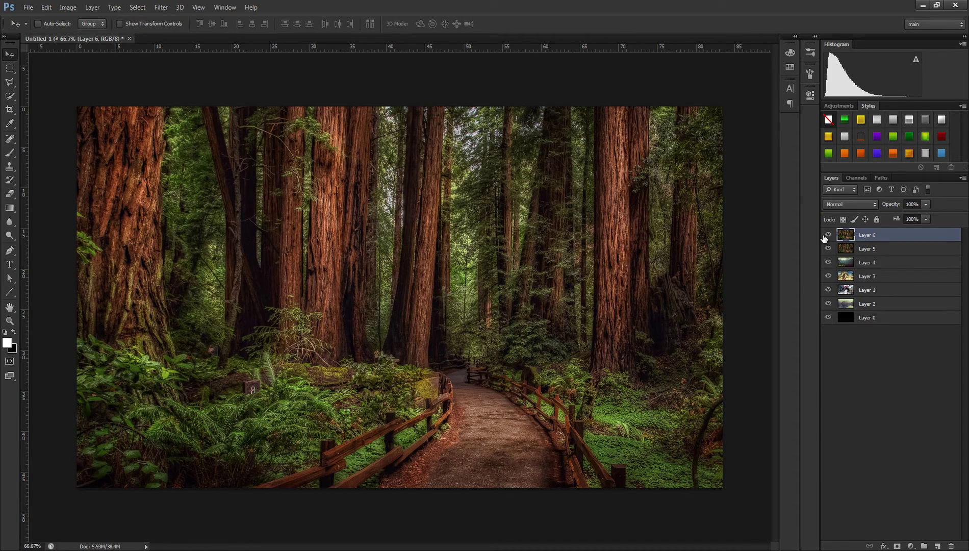
# Step: Toggle the visibility of Layer 6 repeatedly to compare the original forest photo with the painted version on Layer 5
pyautogui.click(828, 235)
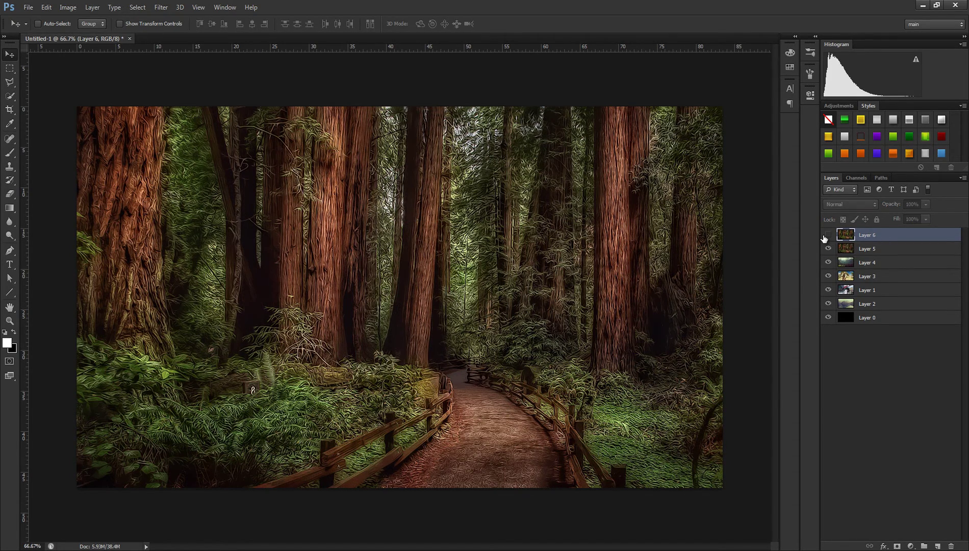
pyautogui.click(827, 234)
pyautogui.click(828, 234)
pyautogui.click(828, 234)
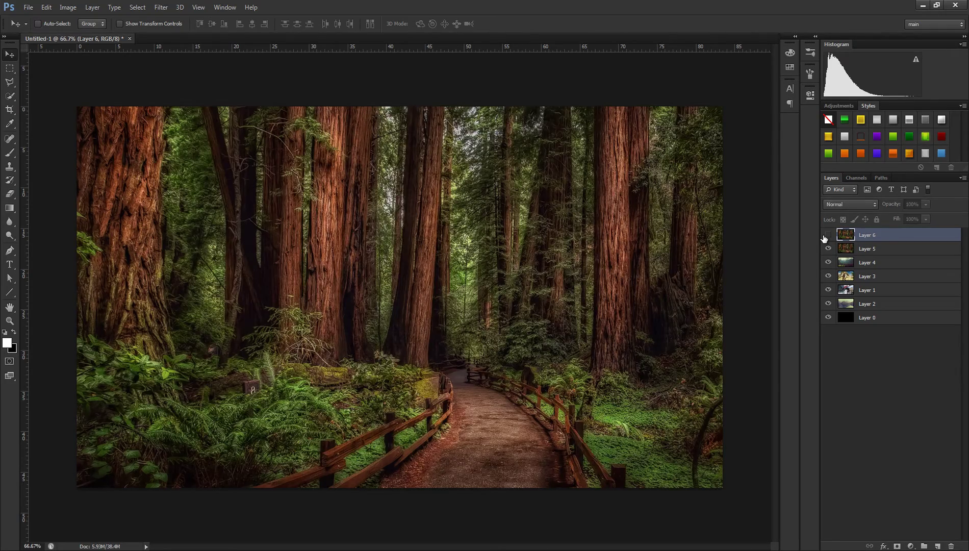
pyautogui.click(828, 235)
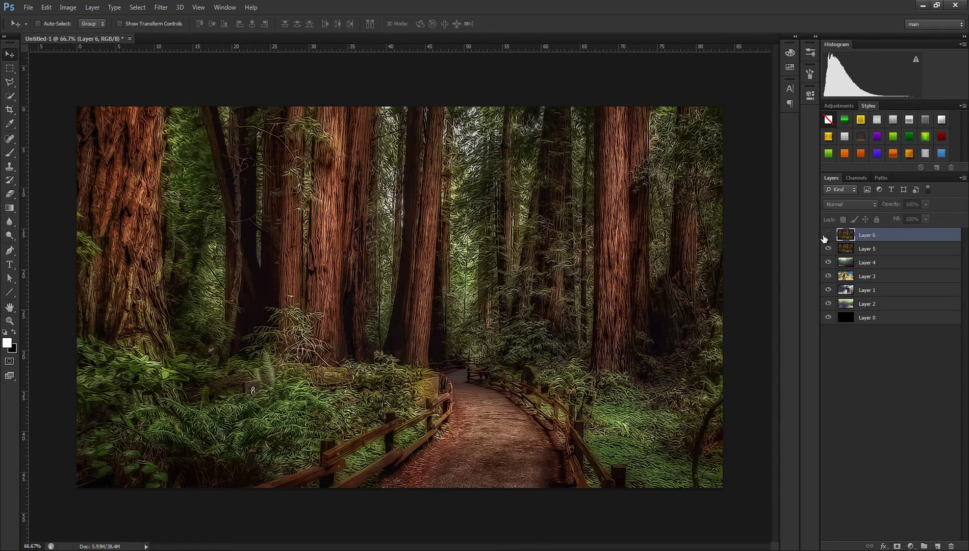
pyautogui.click(828, 235)
pyautogui.click(828, 235)
pyautogui.click(827, 235)
pyautogui.click(828, 235)
pyautogui.click(828, 235)
# Step: Hide Layers 6, 5, 4, 3, 1 and 2 one after another and select the black Layer 0
pyautogui.click(828, 235)
pyautogui.click(829, 250)
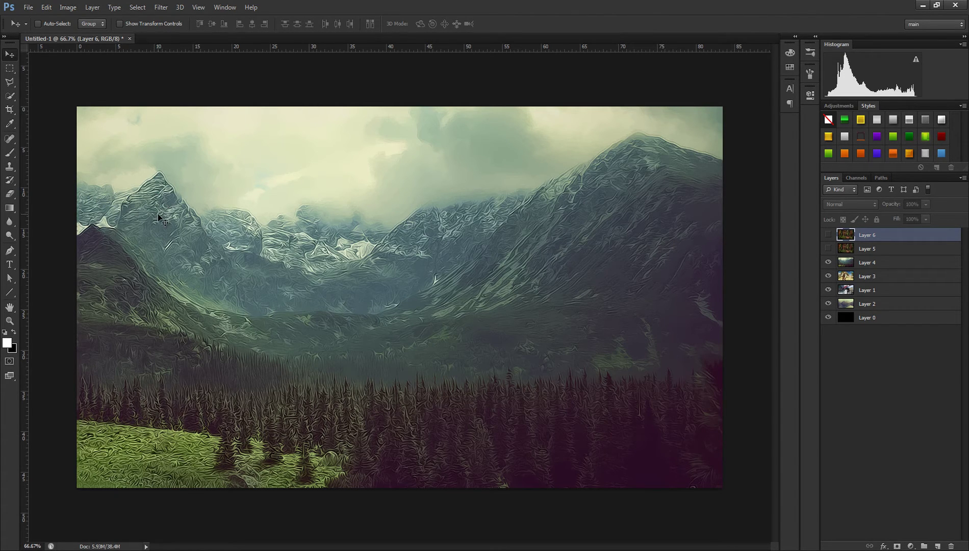
pyautogui.click(827, 262)
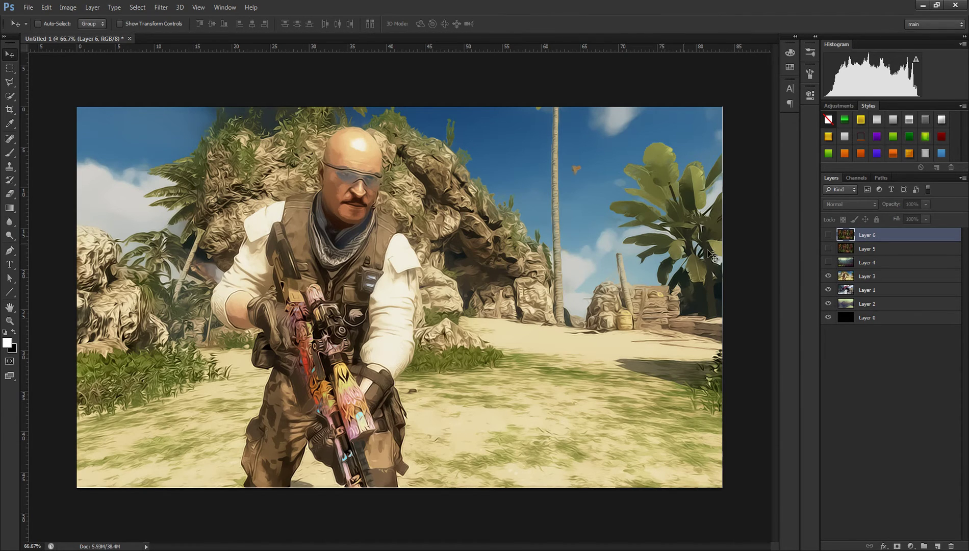
pyautogui.click(827, 276)
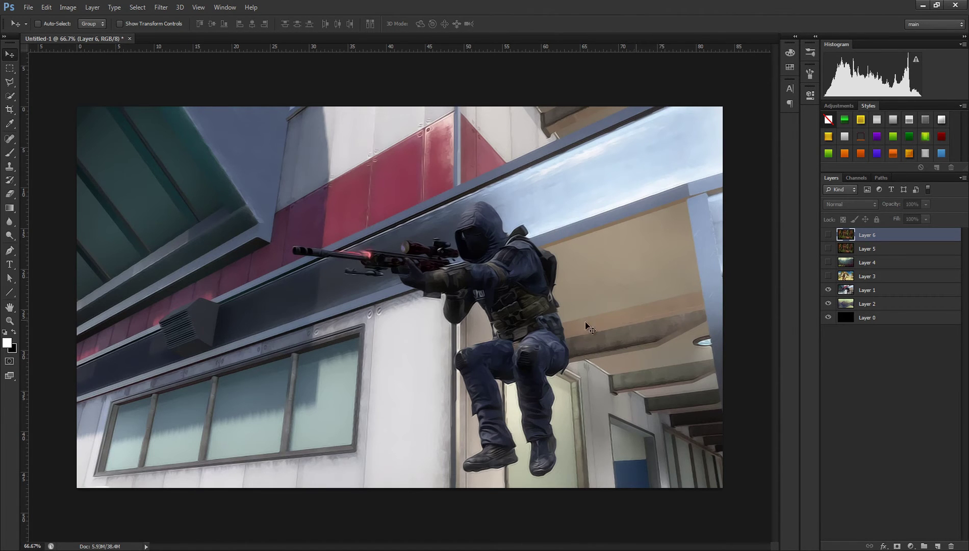
pyautogui.click(828, 290)
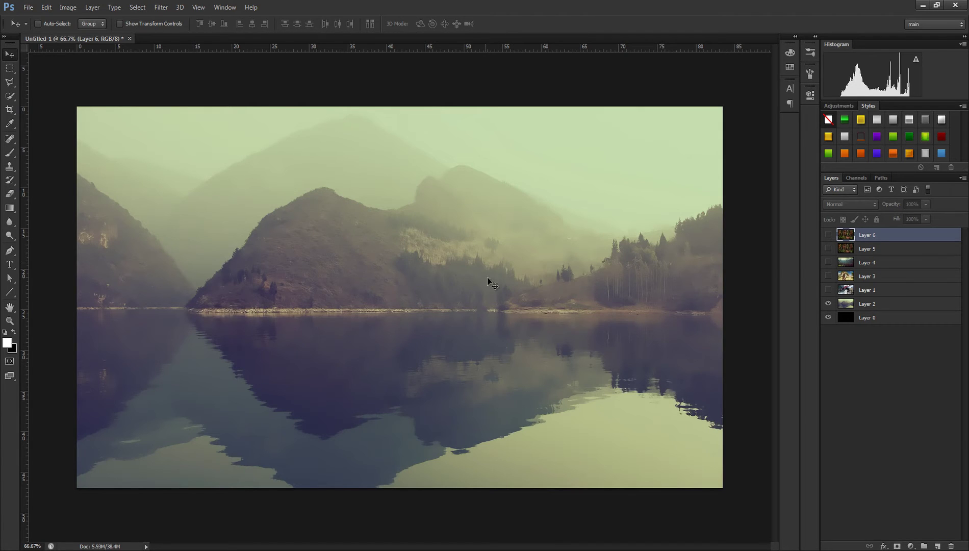
pyautogui.click(827, 303)
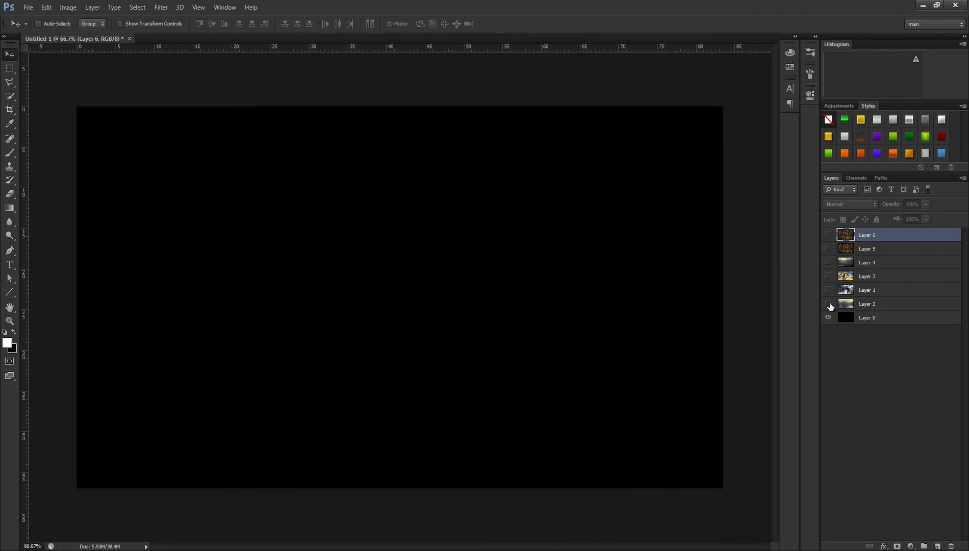
pyautogui.click(870, 318)
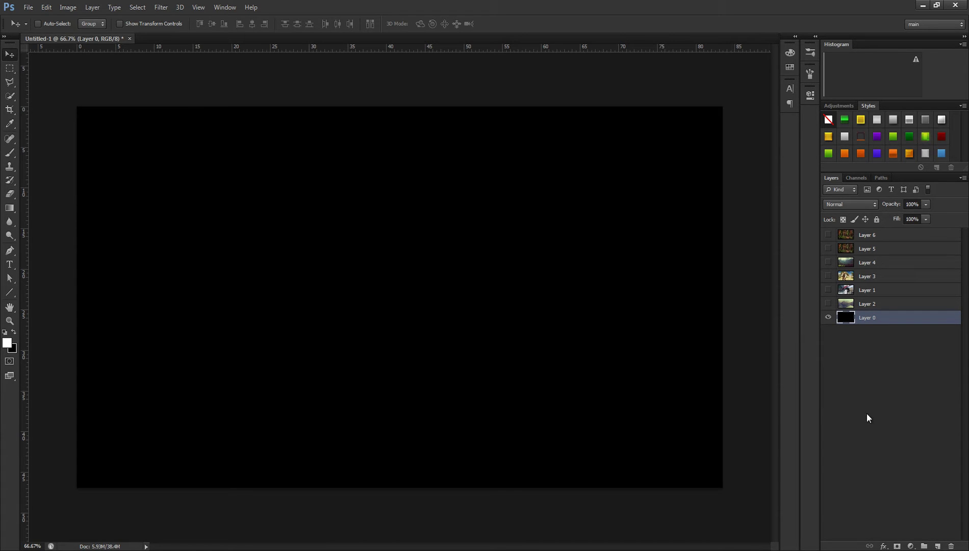
# Step: Open Screenshot_168.png from the cod pics HD folder inside the graphics folder
pyautogui.click(28, 7)
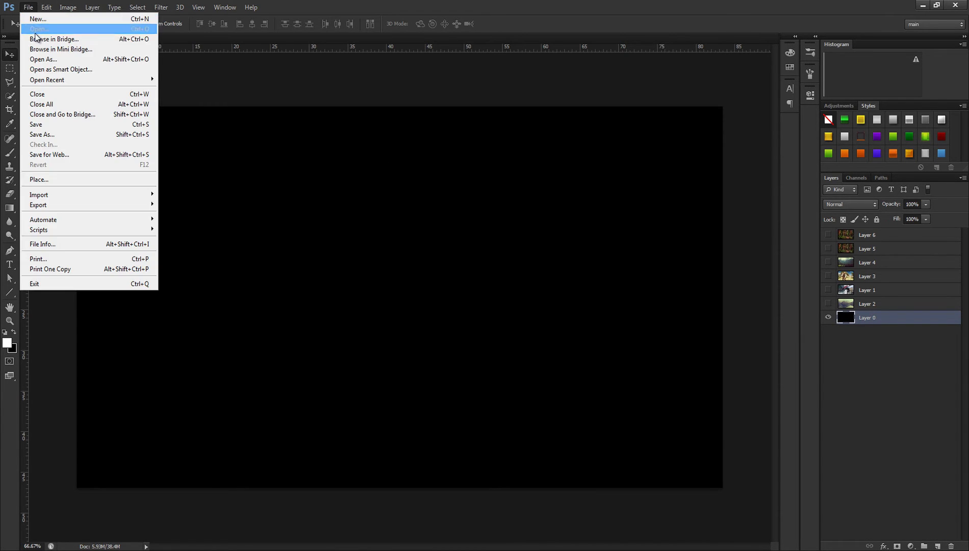
pyautogui.click(35, 31)
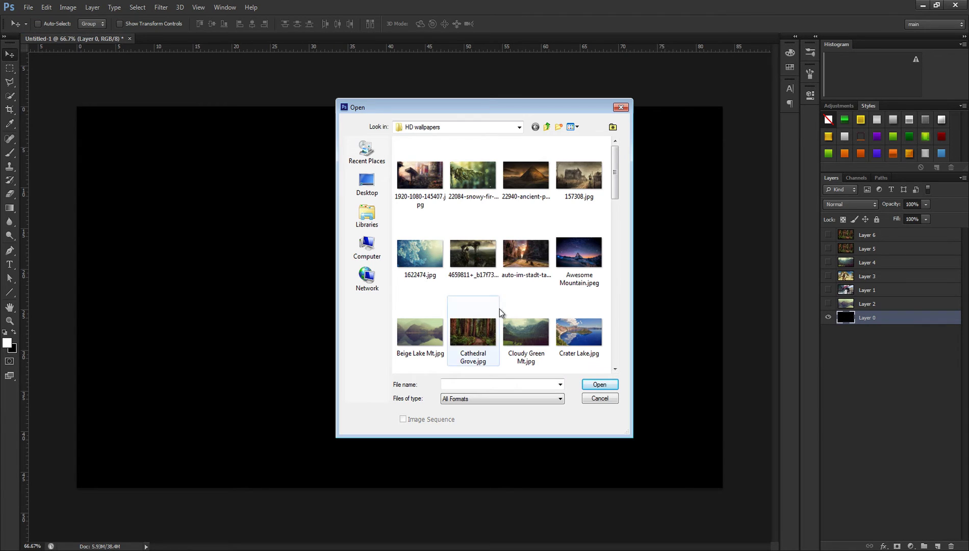
pyautogui.scroll(-10, 515, 286)
pyautogui.click(547, 127)
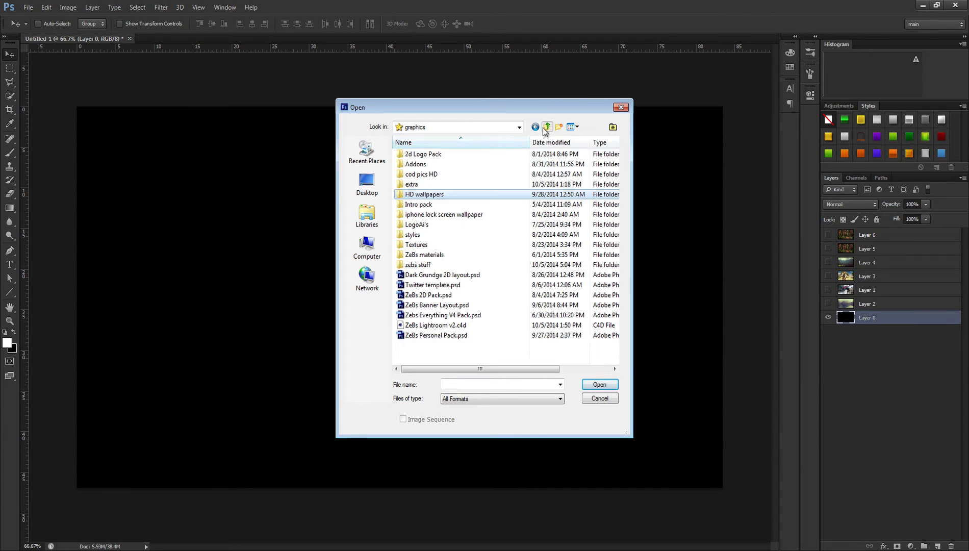
pyautogui.doubleClick(421, 174)
pyautogui.scroll(-10, 490, 267)
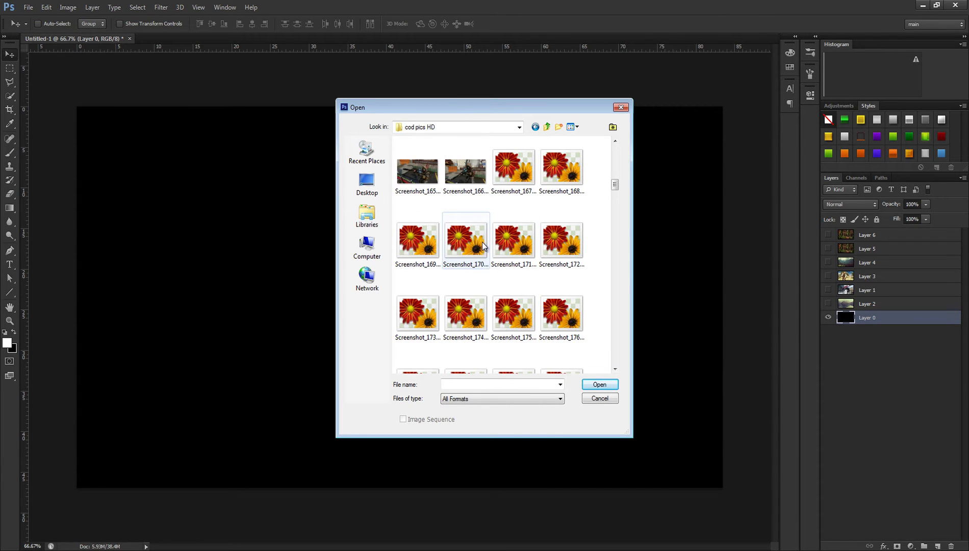
pyautogui.click(483, 243)
pyautogui.click(512, 171)
pyautogui.click(564, 176)
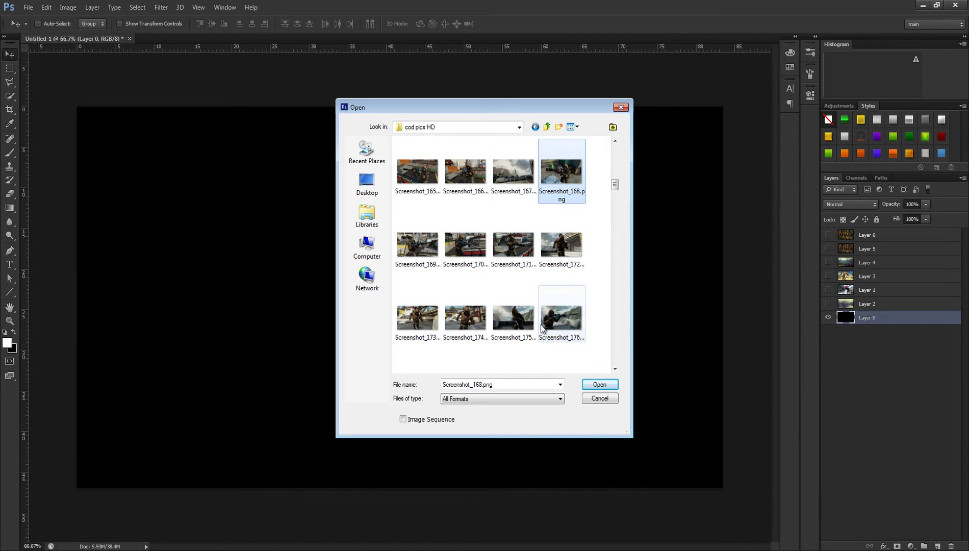
pyautogui.doubleClick(567, 182)
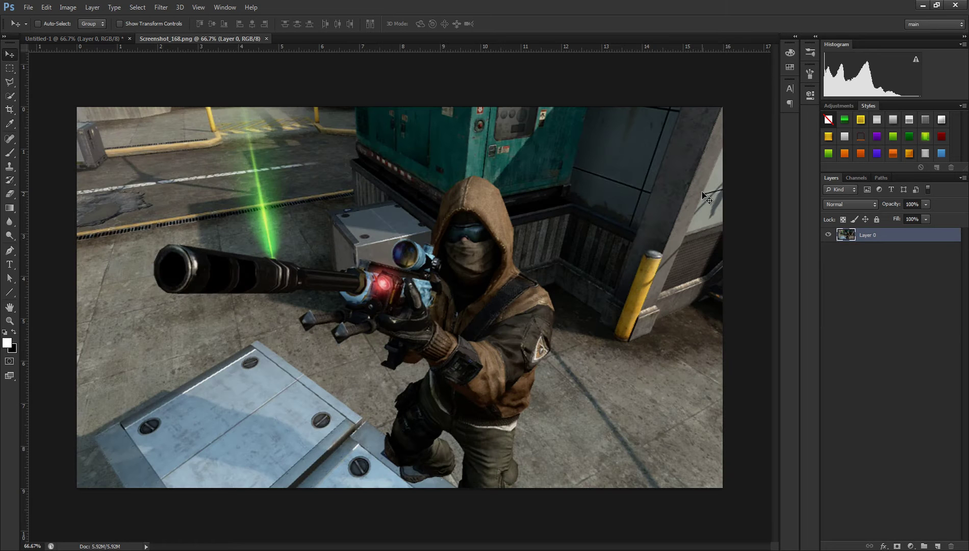
# Step: Duplicate the screenshot's layer into the Untitled-1 document and switch to that document
pyautogui.rightClick(894, 240)
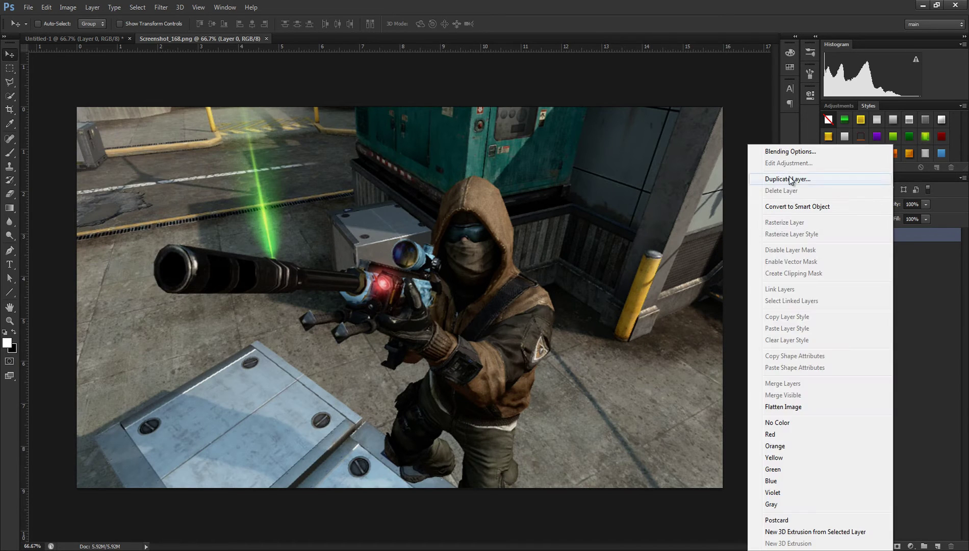
pyautogui.click(793, 180)
pyautogui.click(428, 213)
pyautogui.click(440, 225)
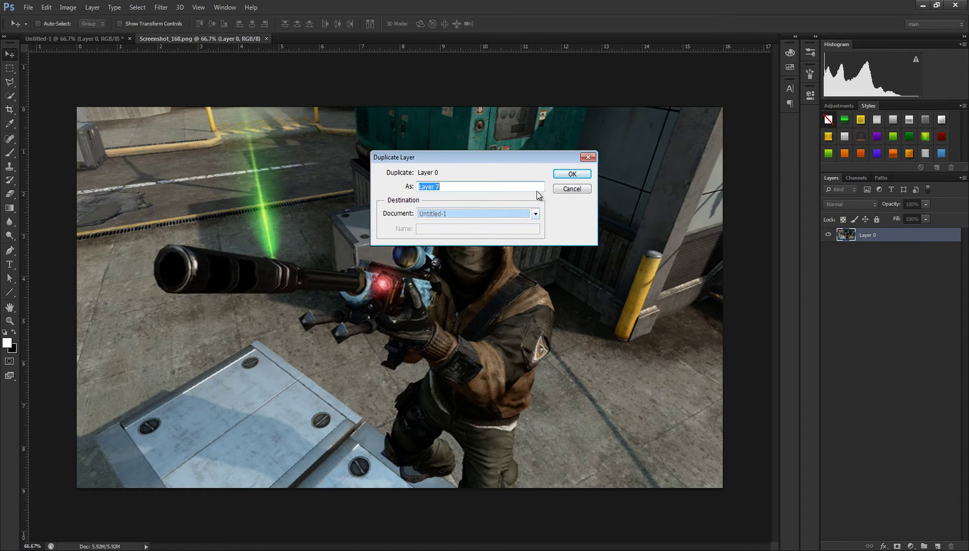
pyautogui.click(570, 174)
pyautogui.click(122, 40)
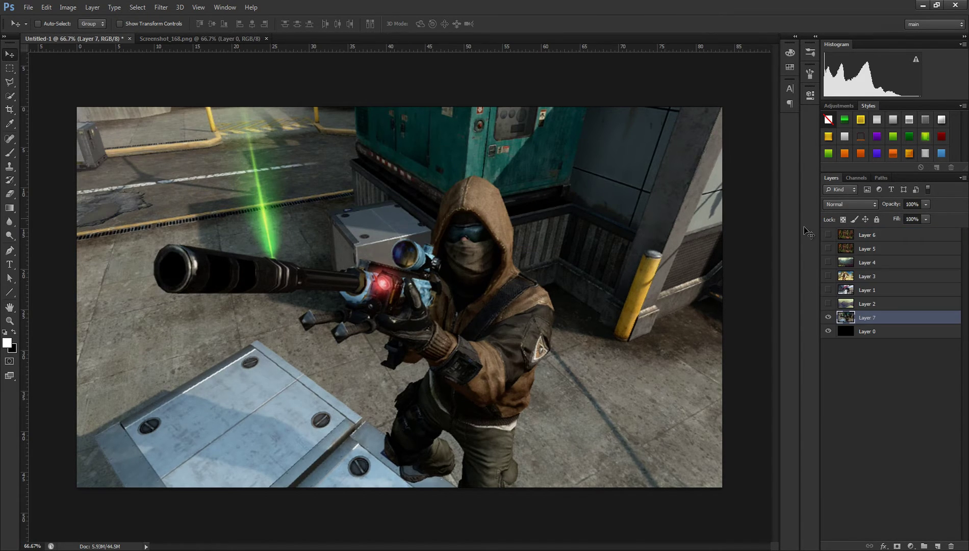
# Step: Move the imported screenshot layer to the top of the layer stack and duplicate it
pyautogui.moveTo(871, 318); pyautogui.dragTo(863, 233)
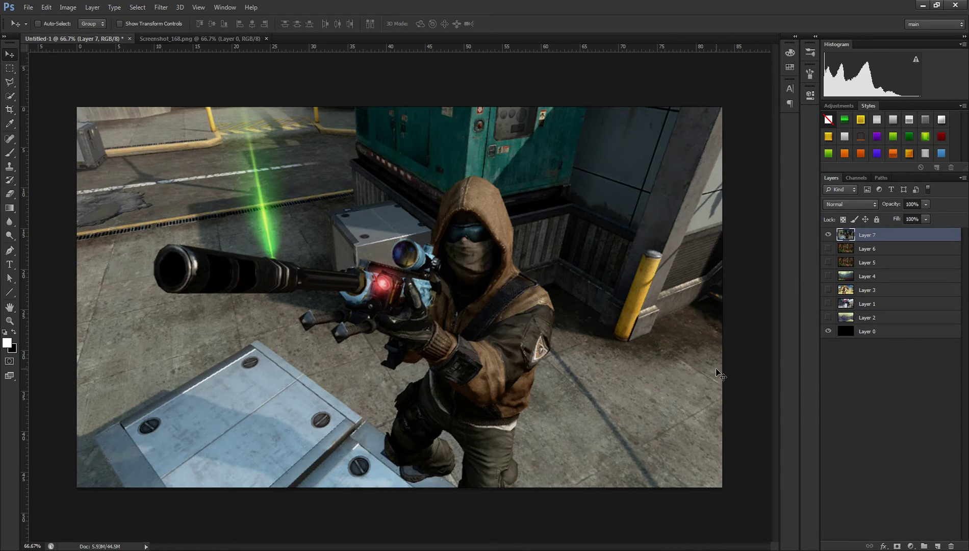
pyautogui.hotkey('ctrl', 'j')
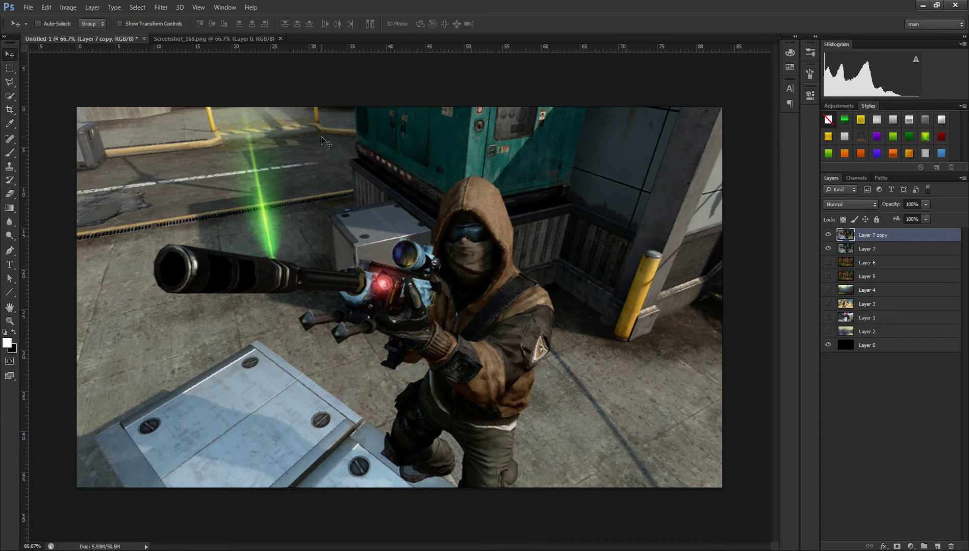
# Step: Open the Topaz Clean 3 filter on Layer 7 copy and enlarge its window for a bigger preview
pyautogui.click(160, 6)
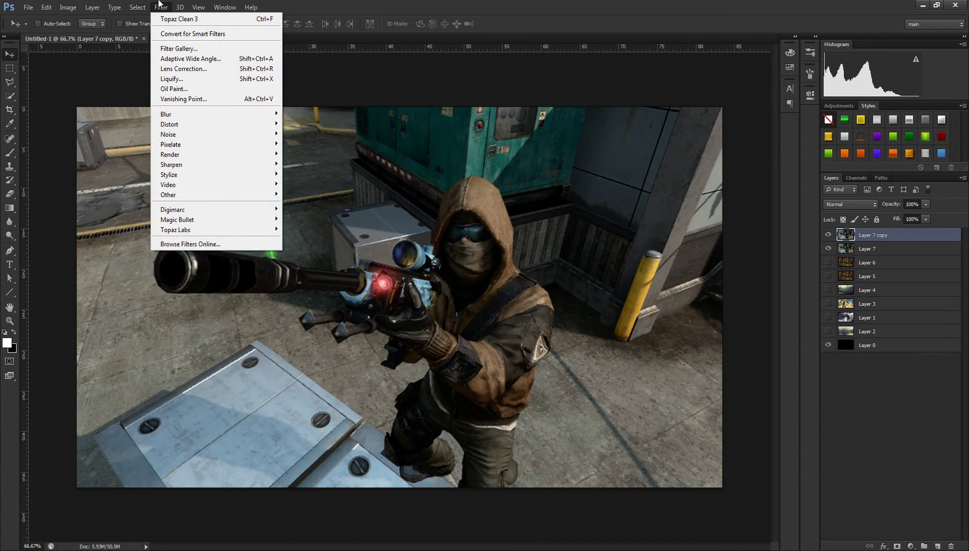
pyautogui.click(159, 4)
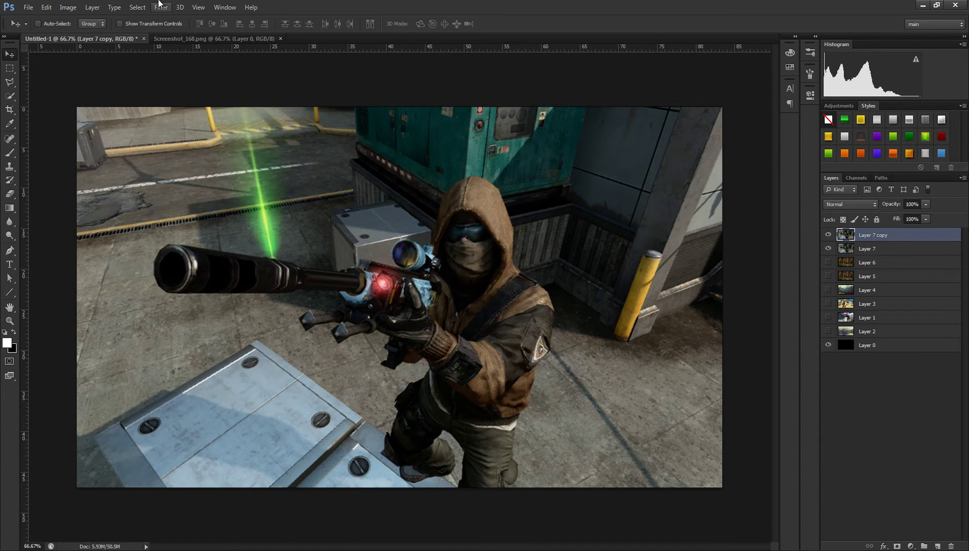
pyautogui.click(159, 4)
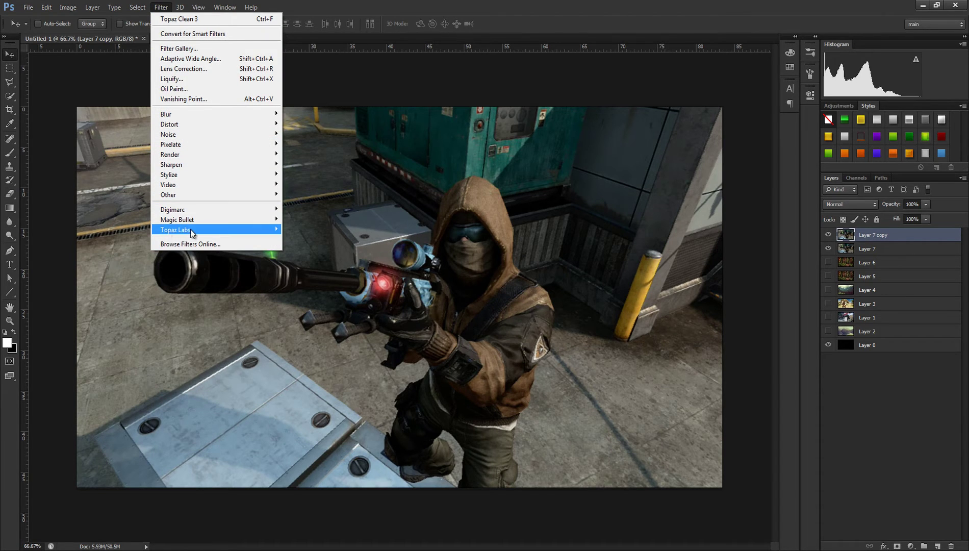
pyautogui.moveTo(184, 230)
pyautogui.moveTo(213, 231)
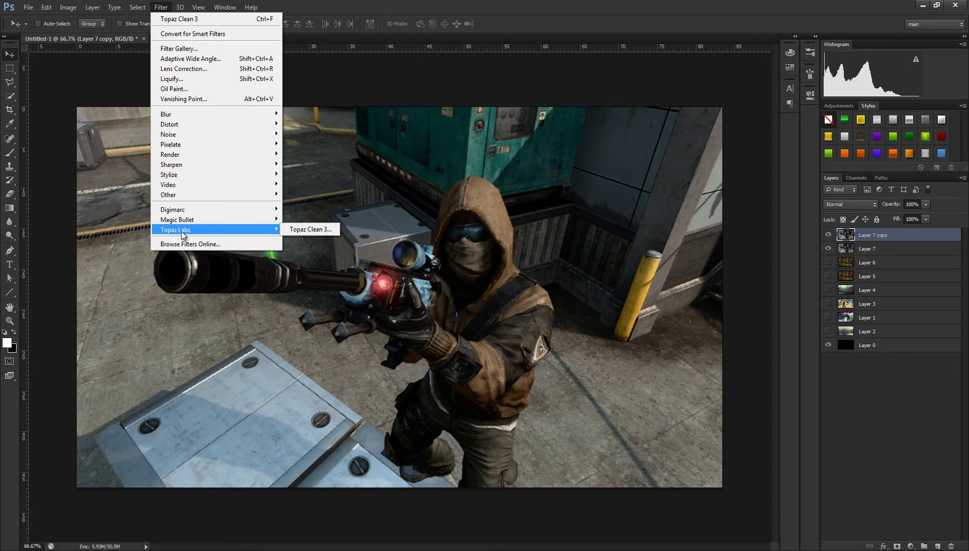
pyautogui.click(307, 232)
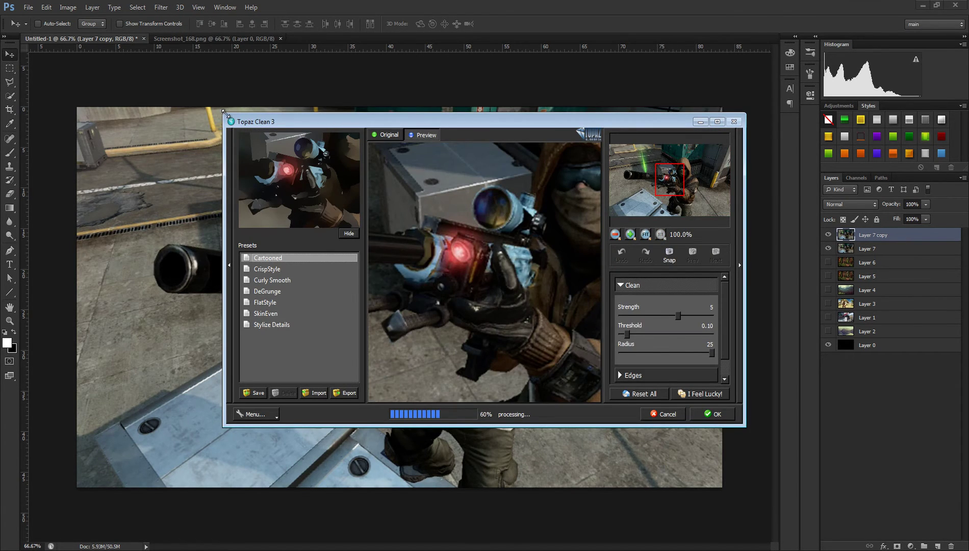
pyautogui.moveTo(223, 113); pyautogui.dragTo(12, 10)
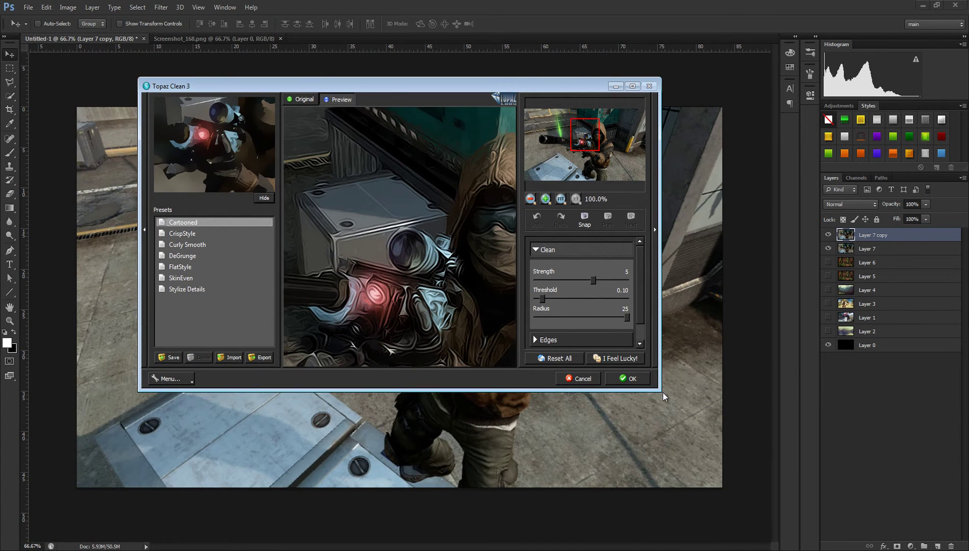
pyautogui.moveTo(661, 393); pyautogui.dragTo(830, 529)
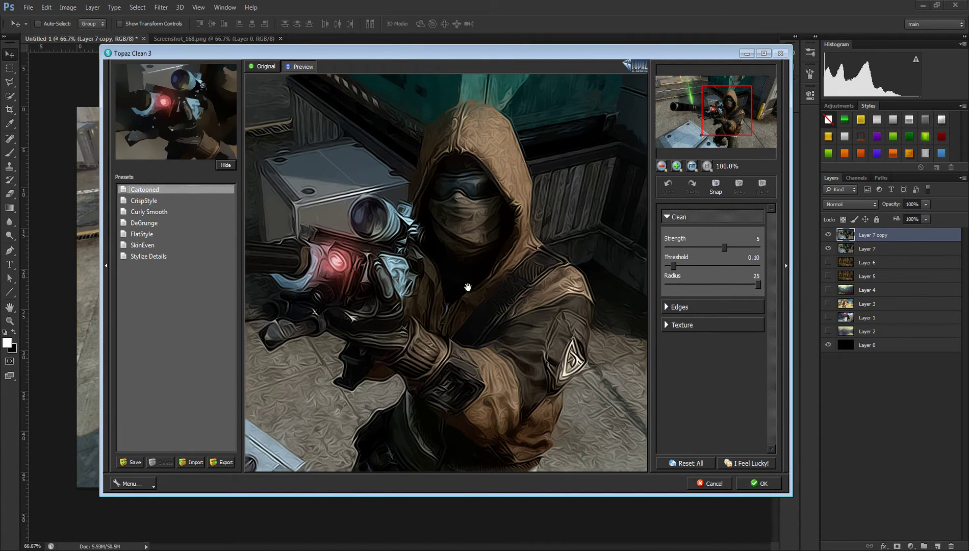
# Step: Compare the original with the preview and choose the Cartooned preset, previewed at 70.7% zoom
pyautogui.click(264, 72)
pyautogui.click(300, 72)
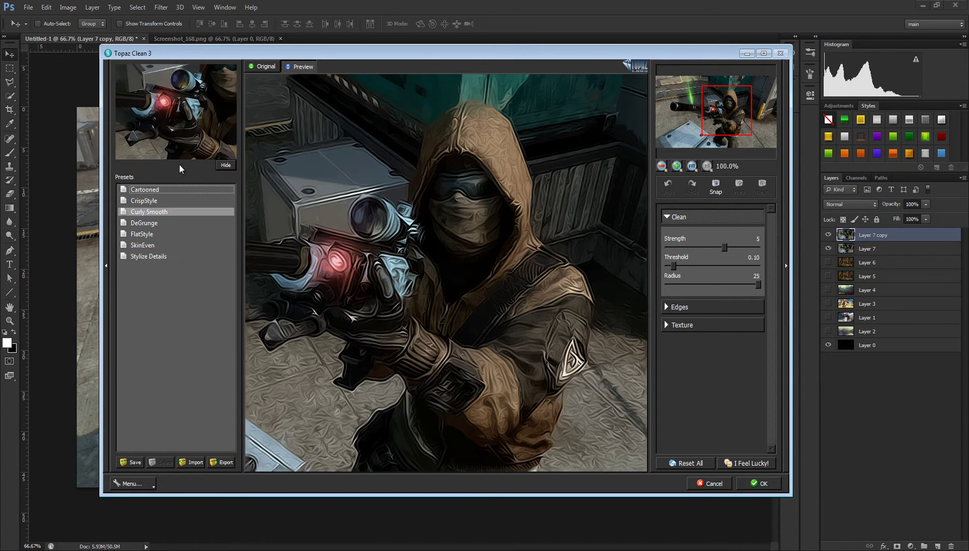
pyautogui.click(661, 166)
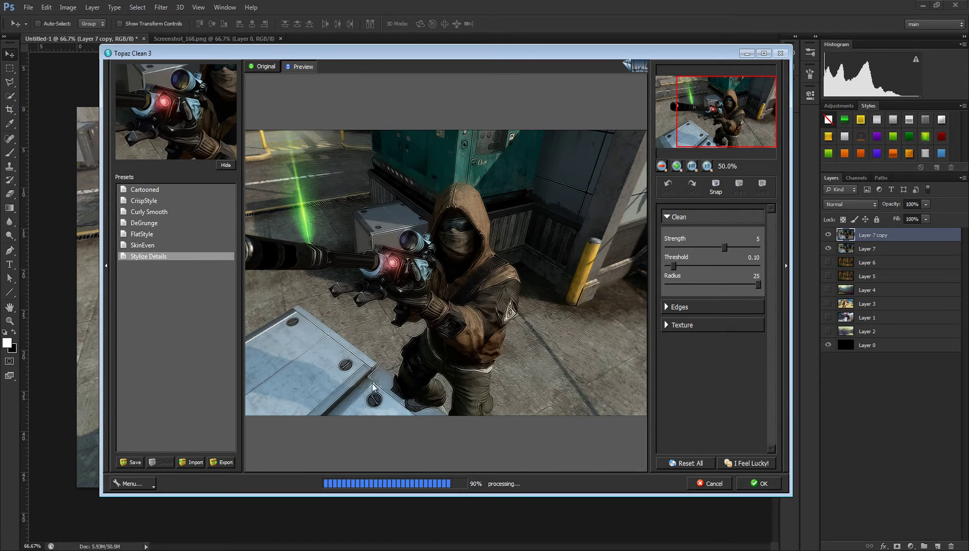
pyautogui.press('Home')
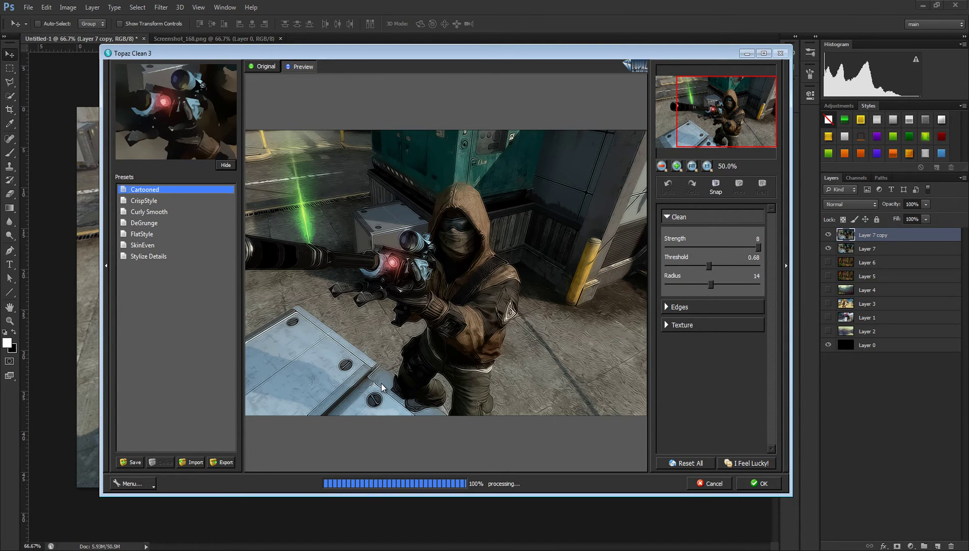
pyautogui.scroll(1, 381, 383)
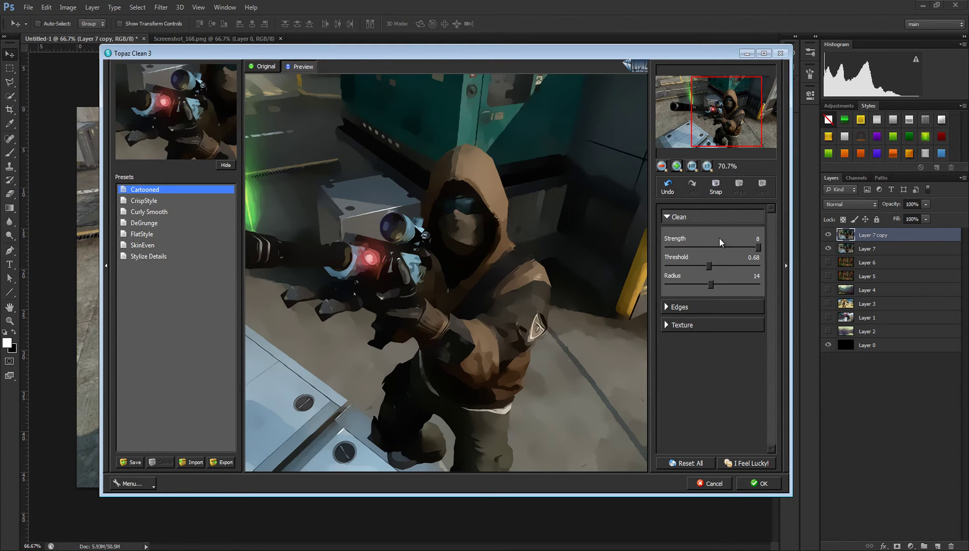
# Step: Set the Clean Strength to 3 and, after trying much lower and higher amounts, set the Threshold to 0.50
pyautogui.click(707, 247)
pyautogui.moveTo(693, 268); pyautogui.dragTo(679, 270)
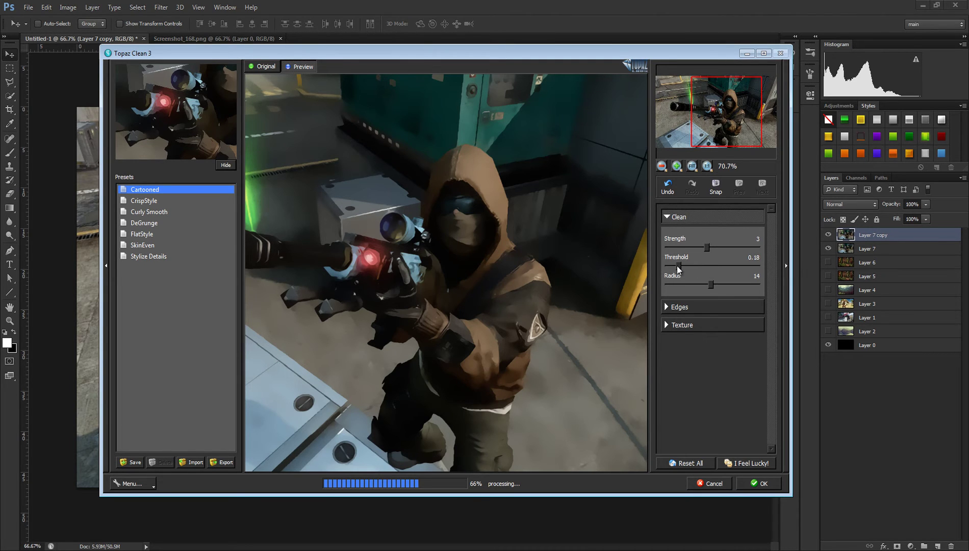
pyautogui.click(662, 265)
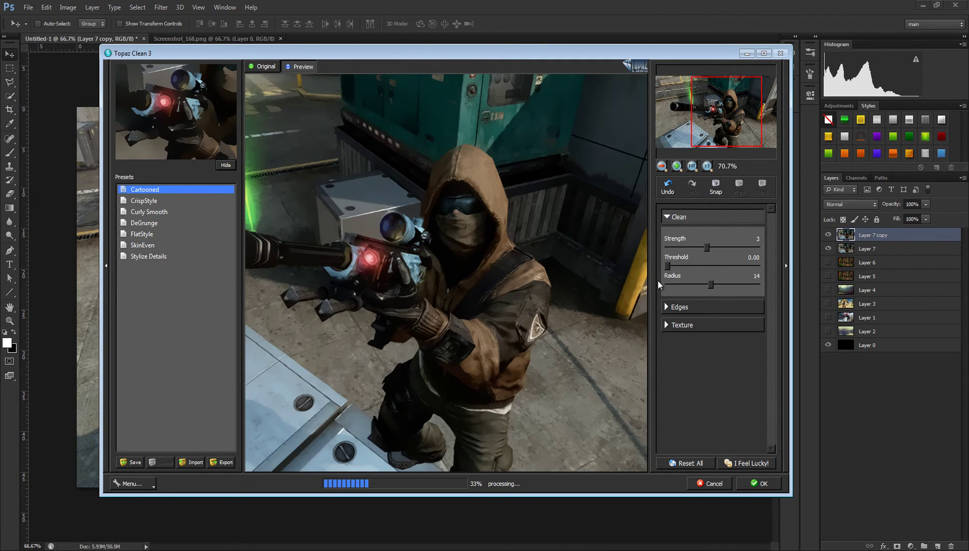
pyautogui.click(670, 265)
pyautogui.click(678, 265)
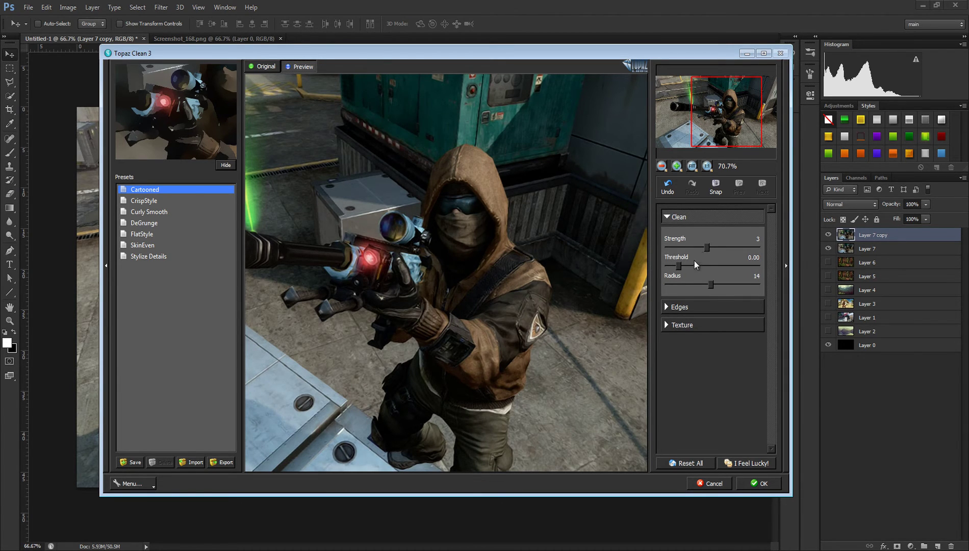
pyautogui.moveTo(745, 265); pyautogui.dragTo(736, 267)
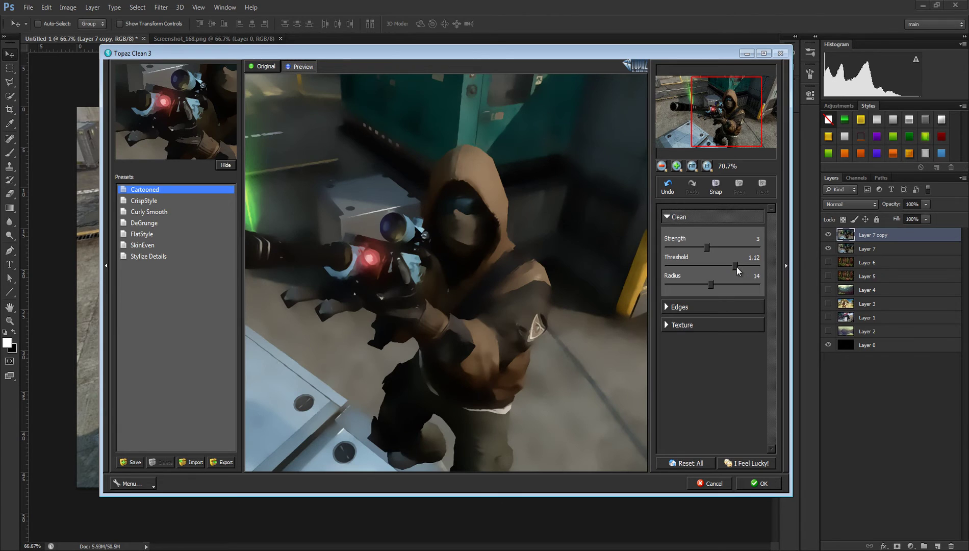
pyautogui.moveTo(735, 266); pyautogui.dragTo(727, 266)
pyautogui.moveTo(725, 266); pyautogui.dragTo(712, 267)
pyautogui.moveTo(713, 267); pyautogui.dragTo(698, 266)
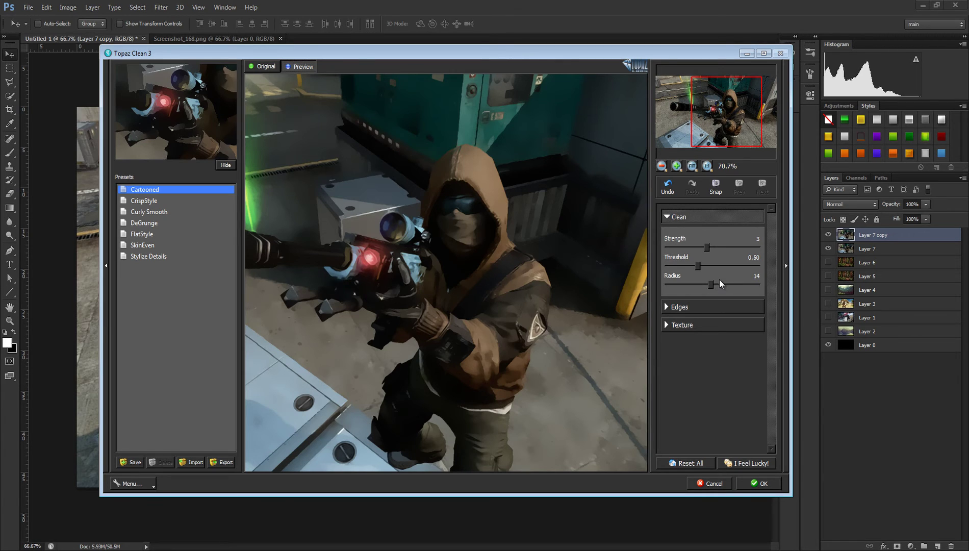
# Step: Try Radius values of 25 and 4, set the Radius to 11 and apply the filter to the layer
pyautogui.moveTo(719, 287); pyautogui.dragTo(801, 287)
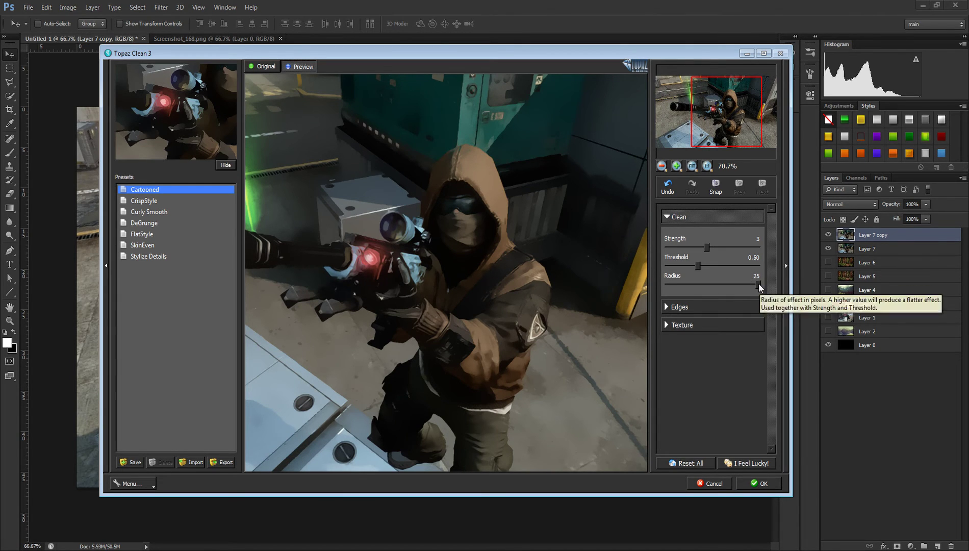
pyautogui.moveTo(758, 283); pyautogui.dragTo(551, 295)
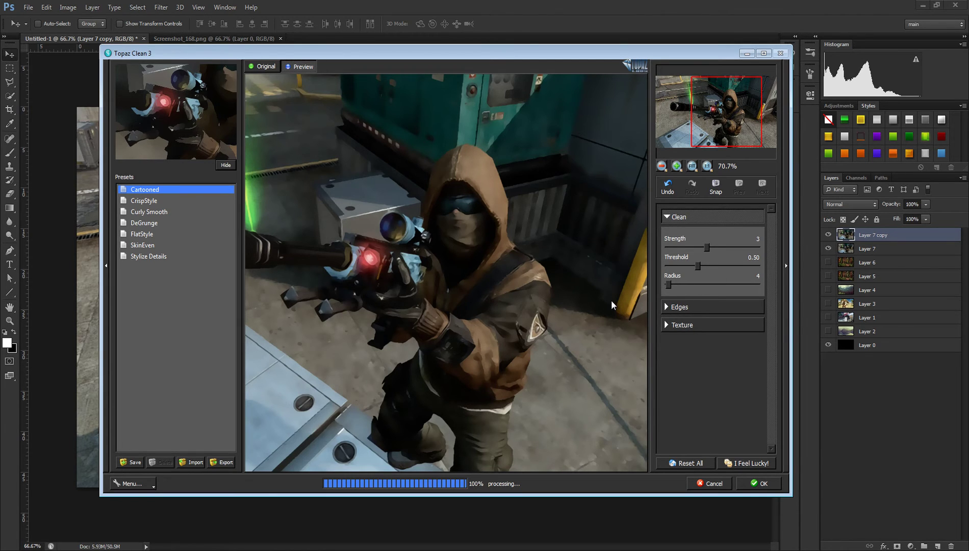
pyautogui.press('Right')
pyautogui.press('Right')
pyautogui.press('Right')
pyautogui.press('Right')
pyautogui.press('Right')
pyautogui.press('Right')
pyautogui.press('Right')
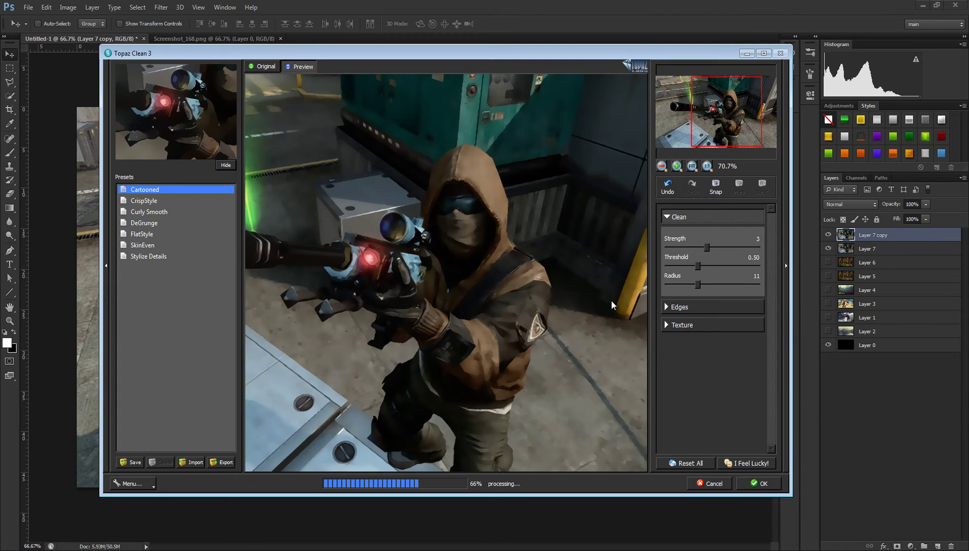
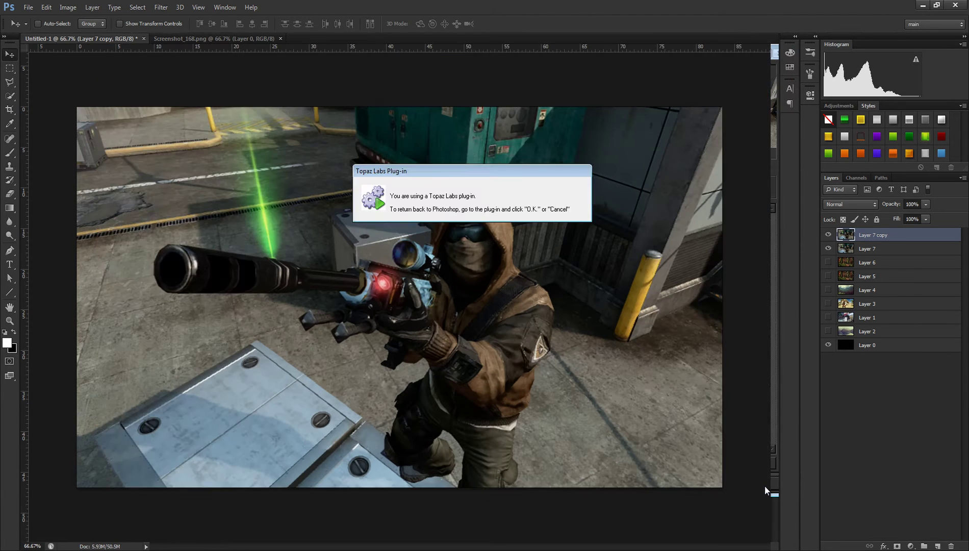
# Step: Toggle the visibility of Layer 7 copy repeatedly to compare the filtered image with the original
pyautogui.click(829, 235)
pyautogui.click(829, 236)
pyautogui.click(829, 236)
pyautogui.click(829, 235)
pyautogui.click(829, 236)
pyautogui.click(829, 236)
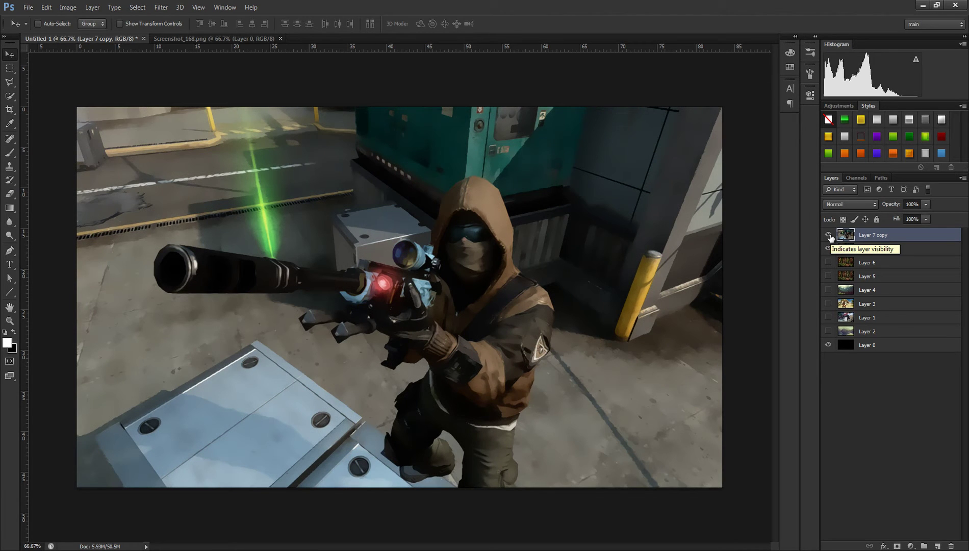
pyautogui.click(829, 236)
pyautogui.click(829, 236)
pyautogui.click(829, 235)
pyautogui.click(829, 236)
pyautogui.click(830, 236)
pyautogui.click(829, 236)
pyautogui.click(829, 235)
pyautogui.click(829, 235)
pyautogui.click(829, 235)
pyautogui.click(830, 236)
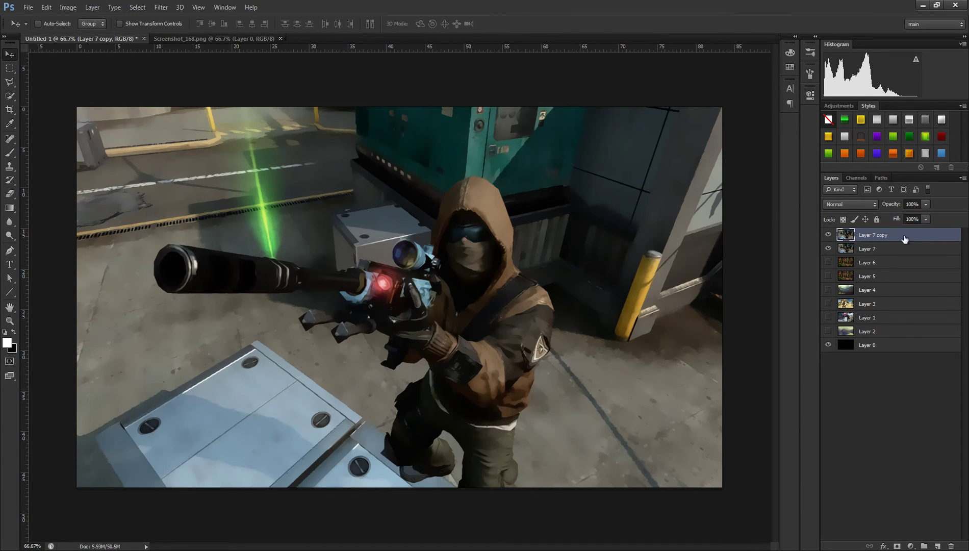
# Step: Hide Layer 7 copy and duplicate the original Layer 7
pyautogui.click(827, 234)
pyautogui.click(879, 251)
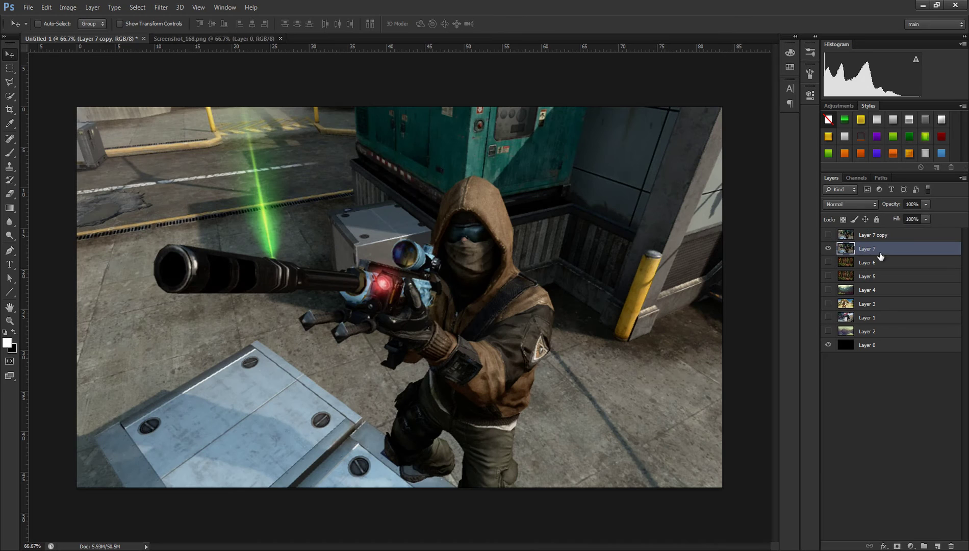
pyautogui.hotkey('ctrl', 'j')
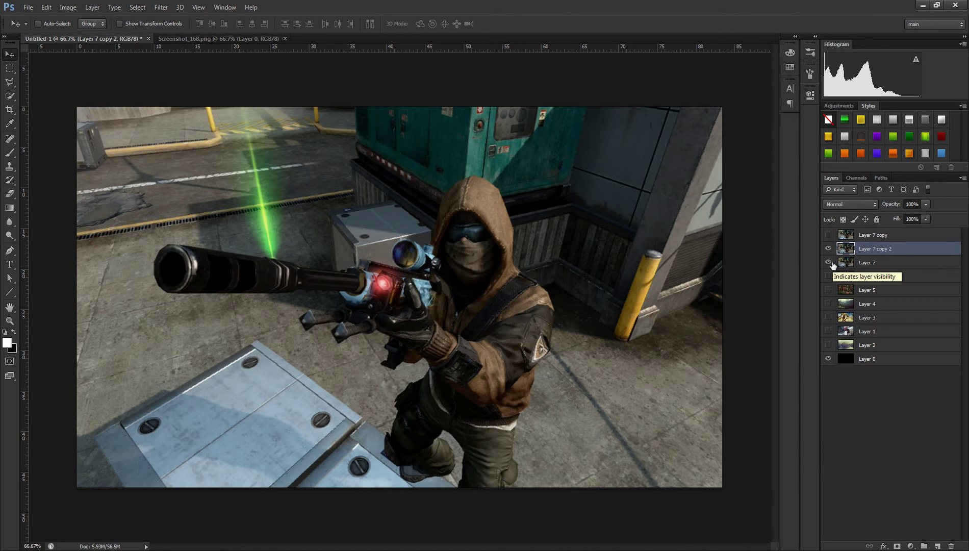
# Step: Open Topaz Clean 3 on the new duplicate and choose the Curly Smooth preset after comparing it with CrispStyle
pyautogui.click(161, 8)
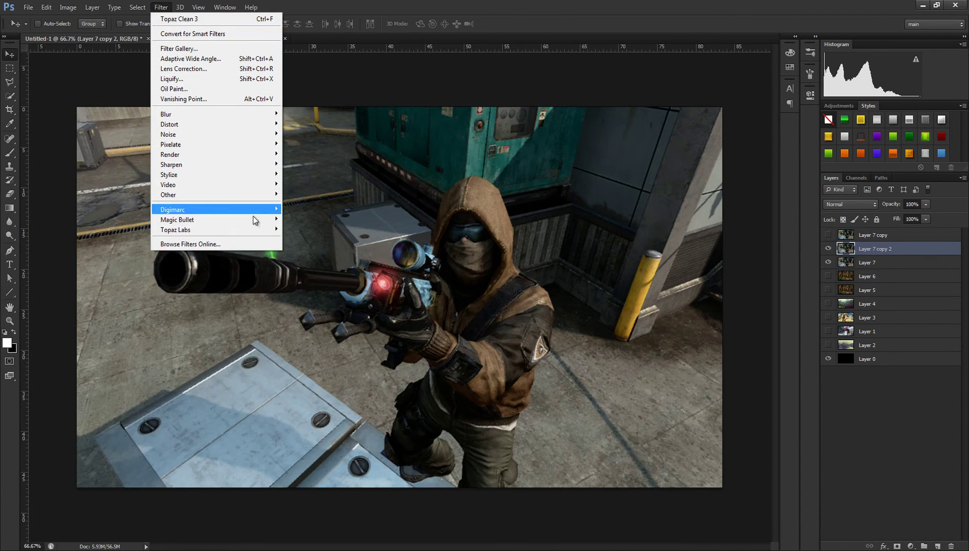
pyautogui.moveTo(261, 228)
pyautogui.click(308, 229)
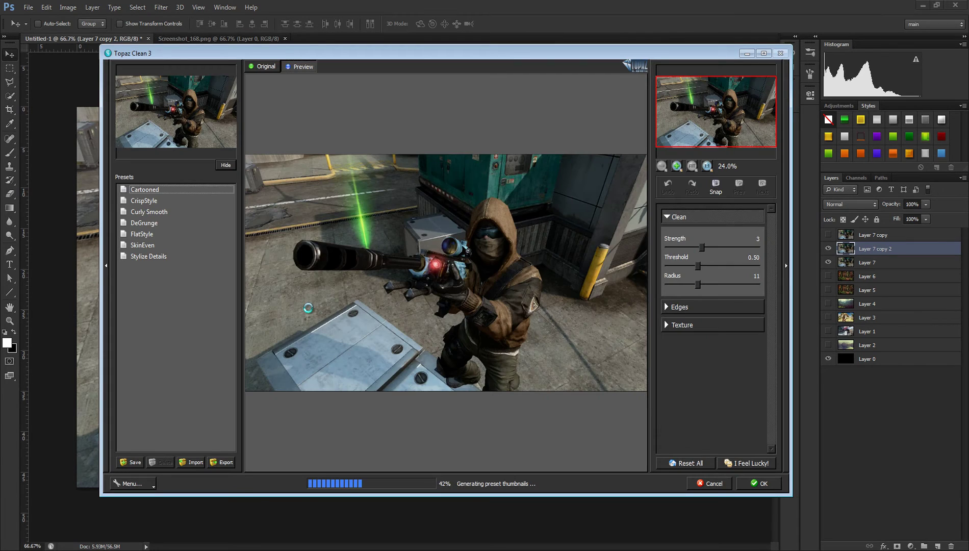
pyautogui.click(139, 201)
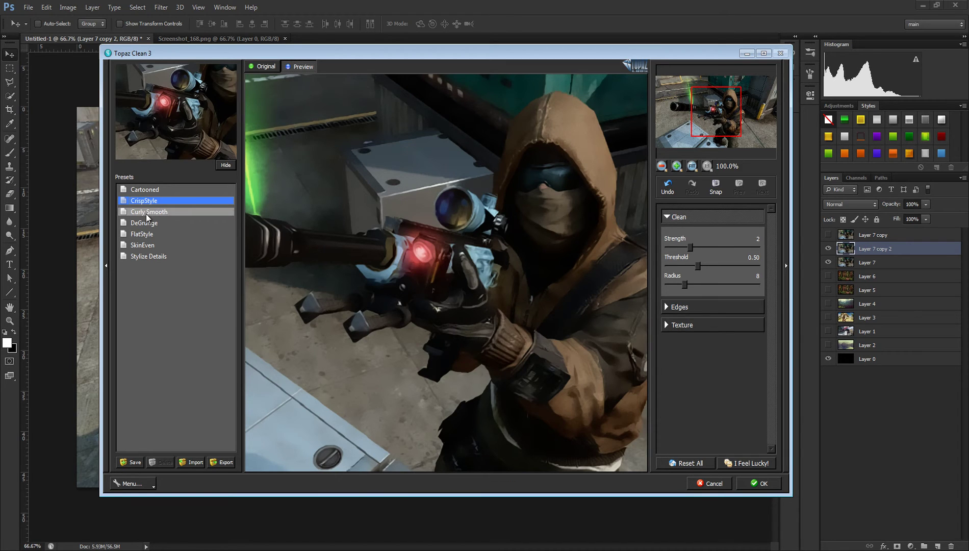
pyautogui.click(149, 211)
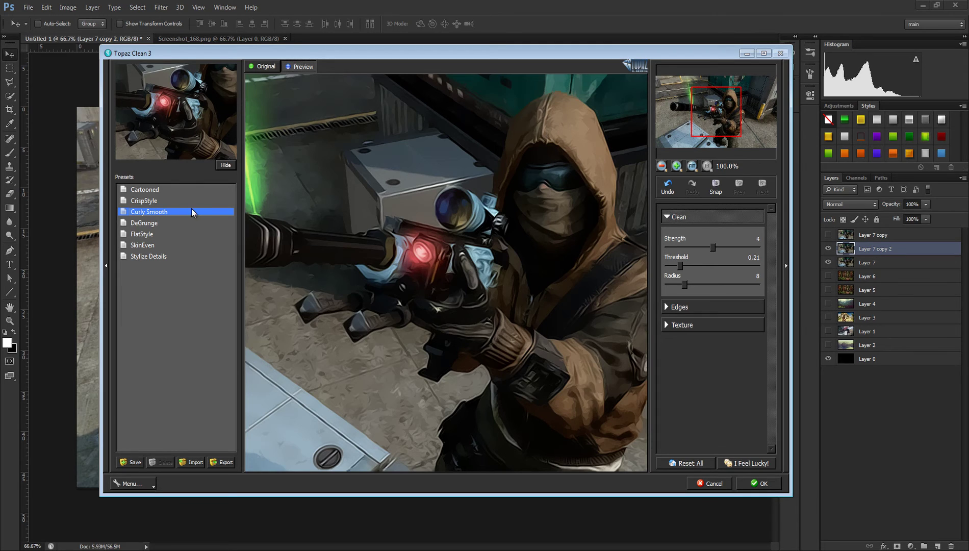
pyautogui.click(667, 186)
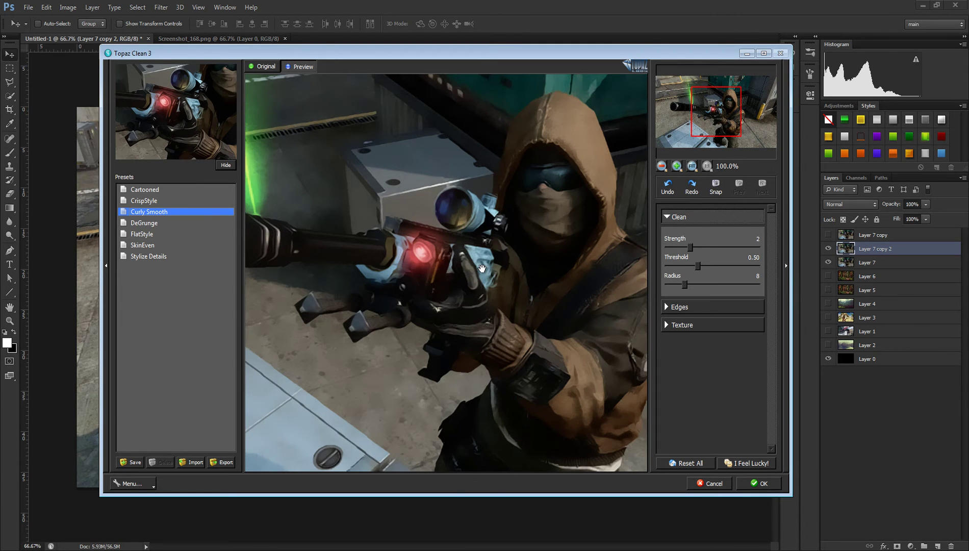
pyautogui.click(692, 184)
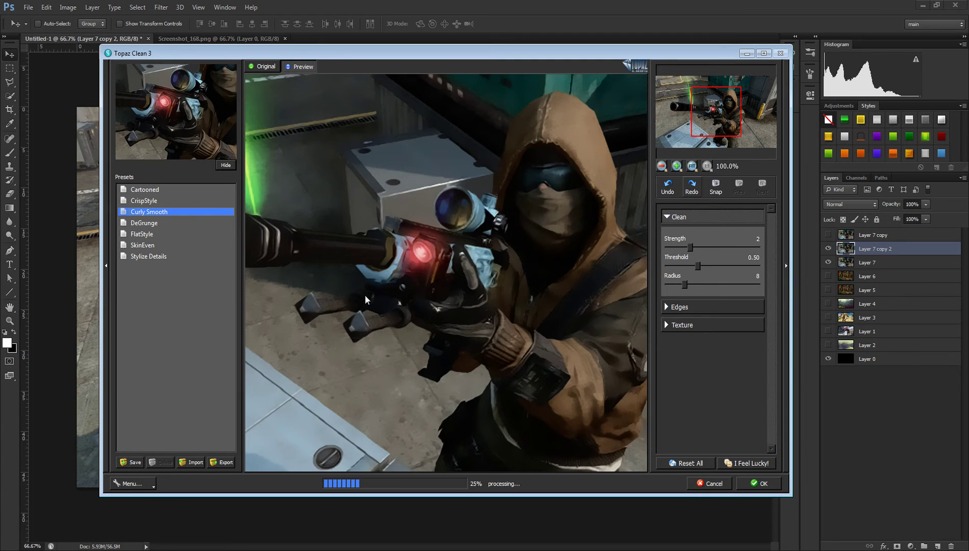
pyautogui.click(661, 165)
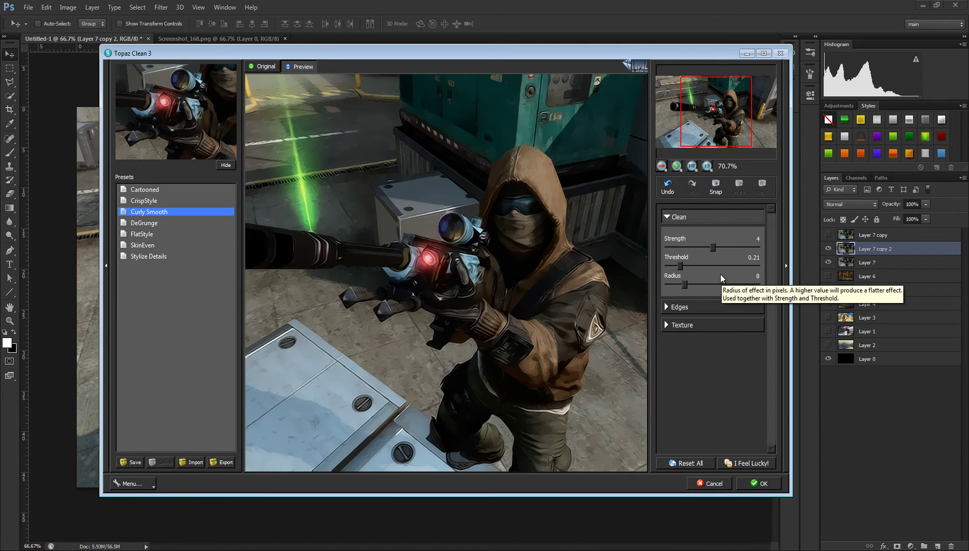
# Step: Set the Strength to 6 after trying 8, and the Threshold to 0.49 after trying 1.16
pyautogui.moveTo(713, 247); pyautogui.dragTo(758, 247)
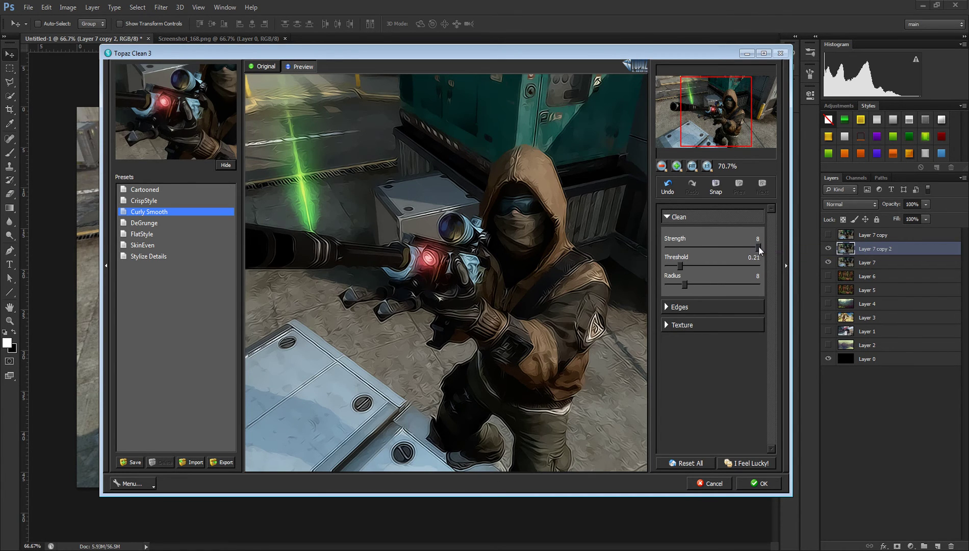
pyautogui.click(745, 248)
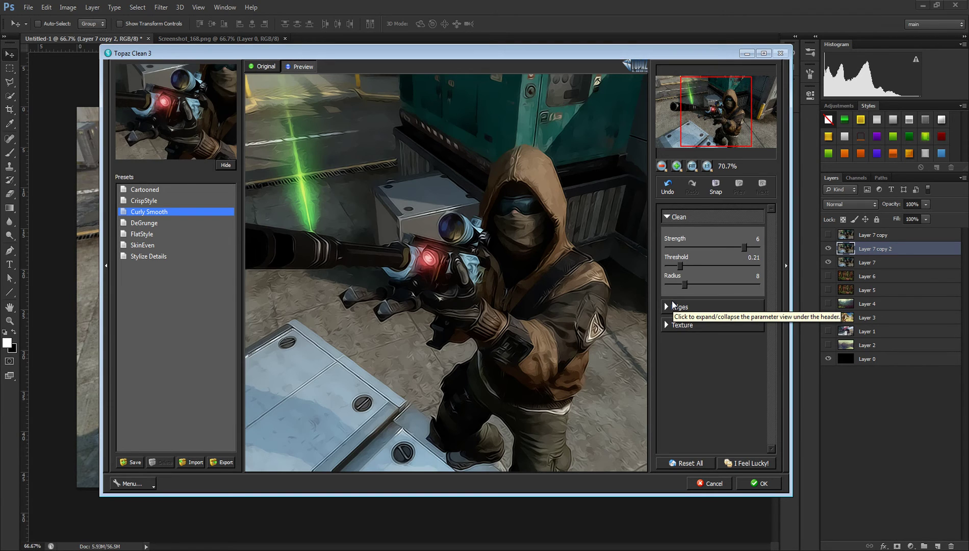
pyautogui.moveTo(681, 266); pyautogui.dragTo(737, 265)
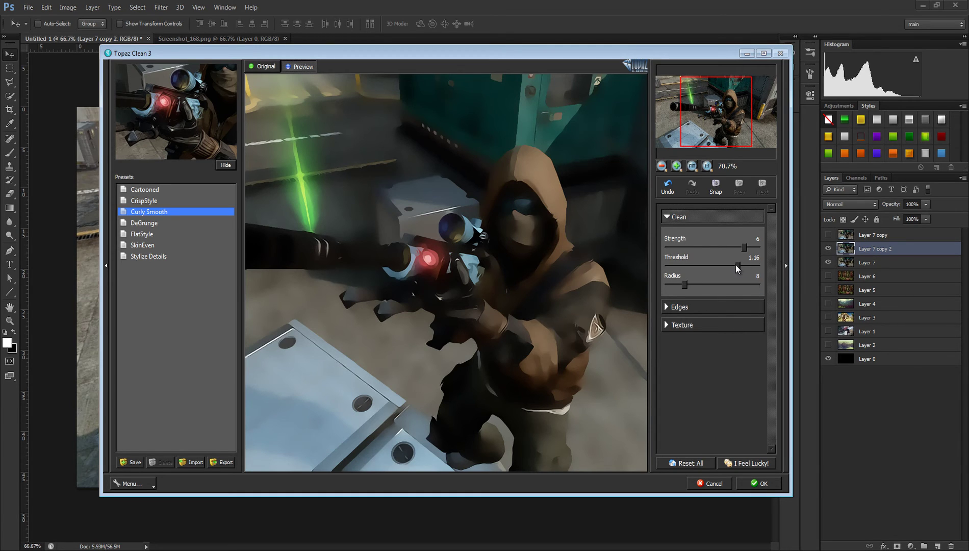
pyautogui.moveTo(738, 264); pyautogui.dragTo(696, 266)
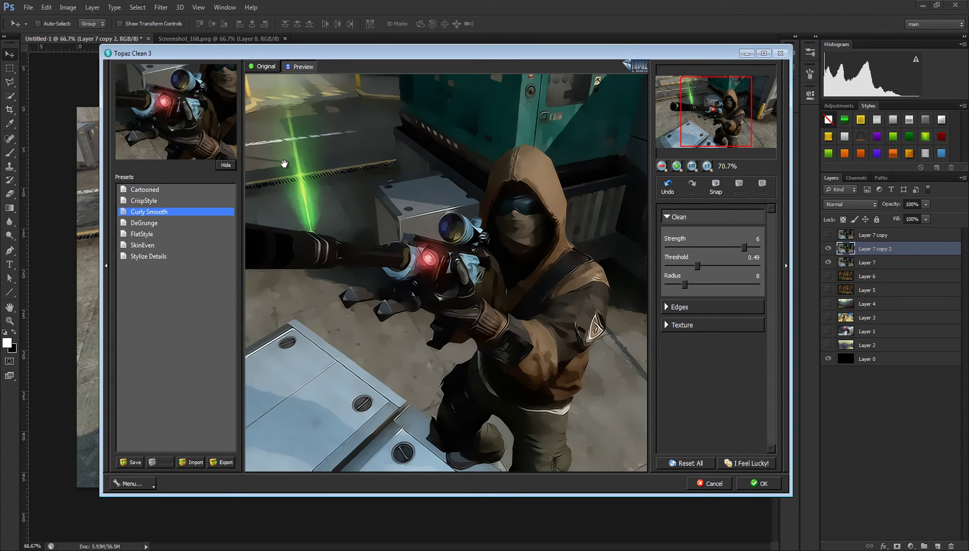
# Step: Try different Threshold values for the Curly Smooth preset and apply the filter to Layer 7 copy 2
pyautogui.moveTo(695, 267); pyautogui.dragTo(684, 266)
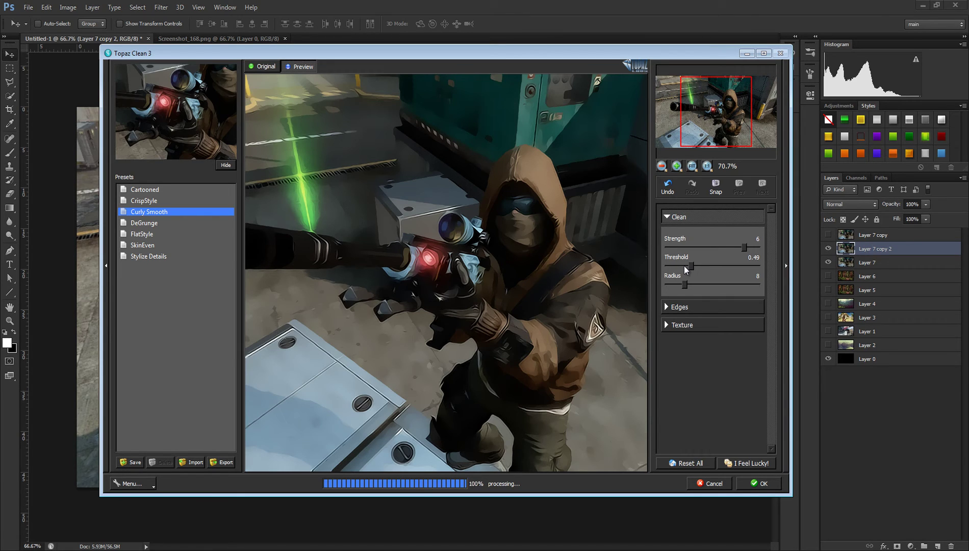
pyautogui.click(684, 266)
pyautogui.click(716, 266)
pyautogui.click(755, 485)
pyautogui.click(758, 484)
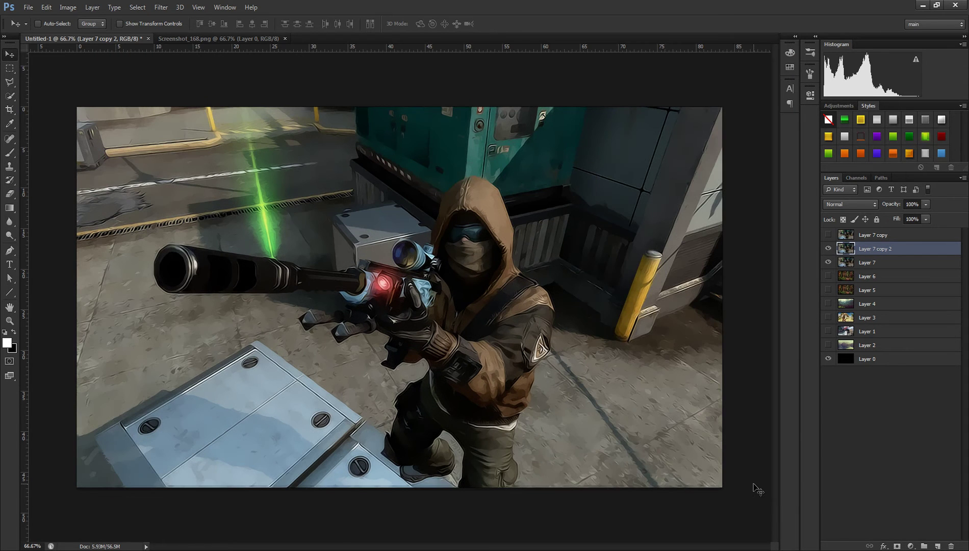
# Step: Compare Layer 7 copy 2 with the original, hide it, and duplicate the original Layer 7
pyautogui.click(829, 250)
pyautogui.click(828, 249)
pyautogui.click(829, 249)
pyautogui.click(862, 262)
pyautogui.hotkey('ctrl', 'j')
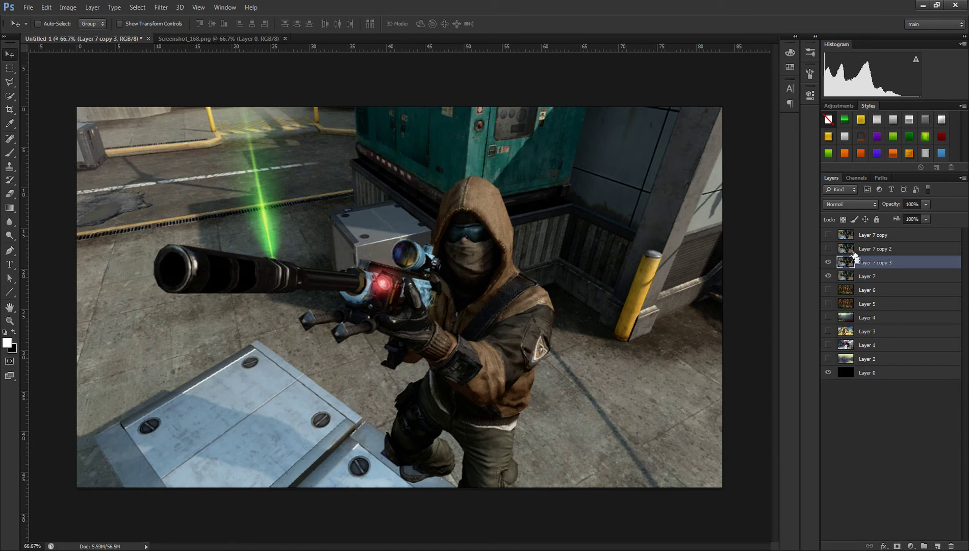
# Step: Apply Topaz Clean 3 with the Stylize Details preset to Layer 7 copy 3
pyautogui.click(155, 7)
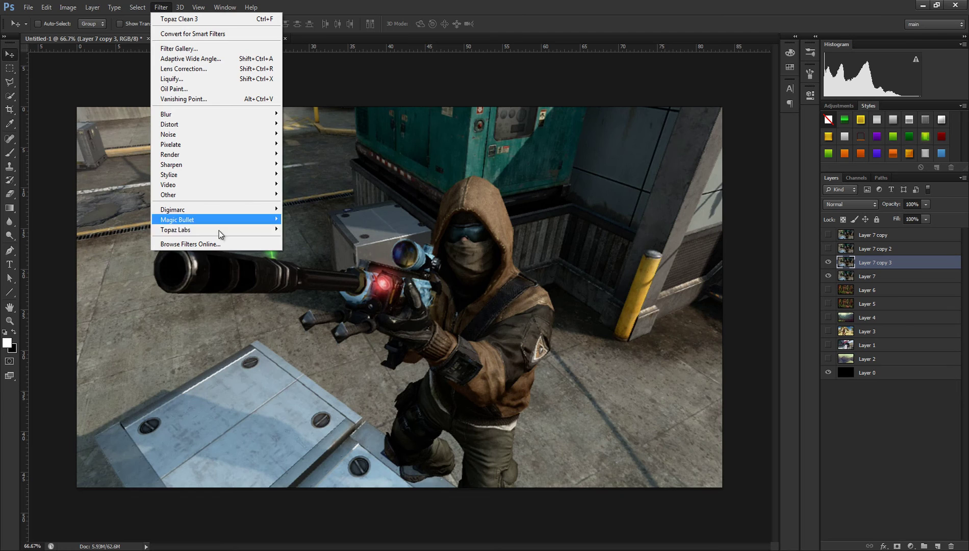
pyautogui.moveTo(251, 230)
pyautogui.click(309, 229)
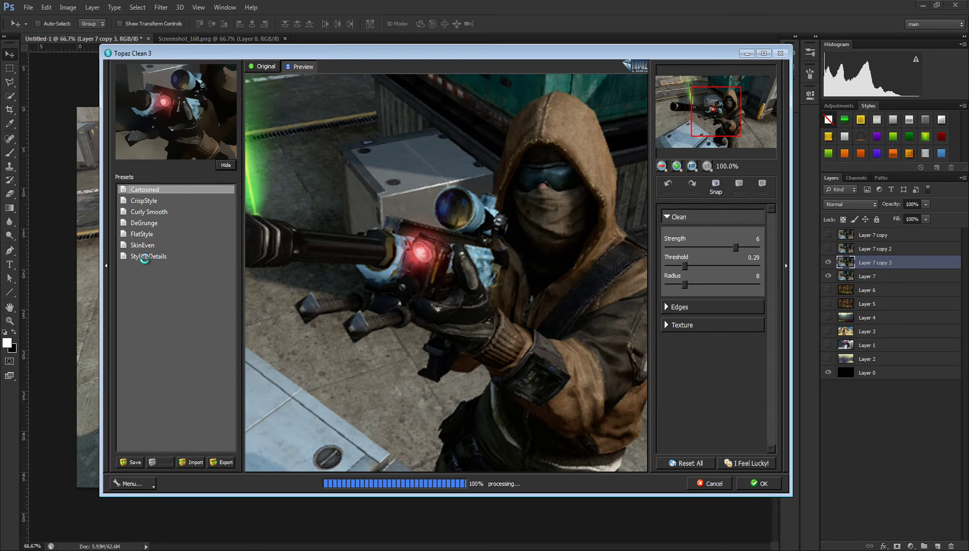
pyautogui.click(145, 257)
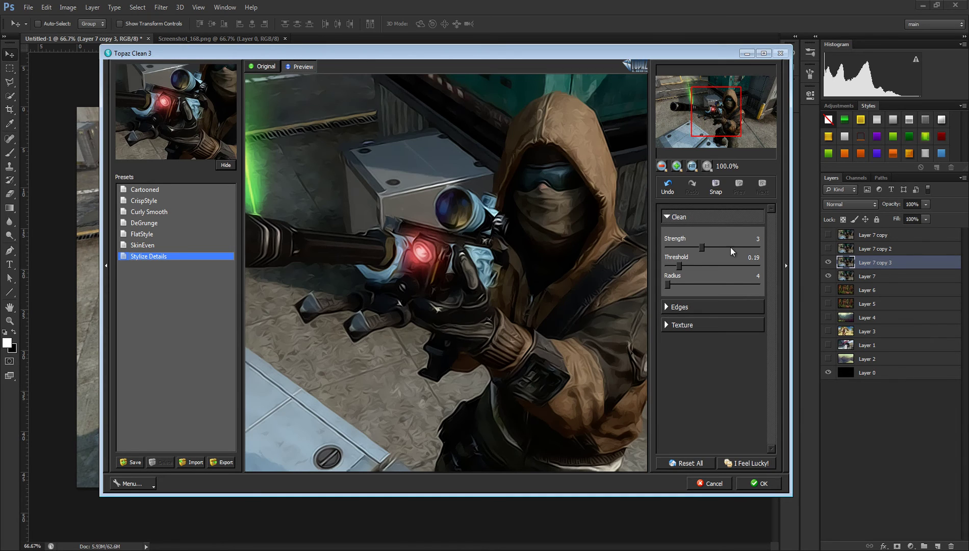
pyautogui.click(747, 481)
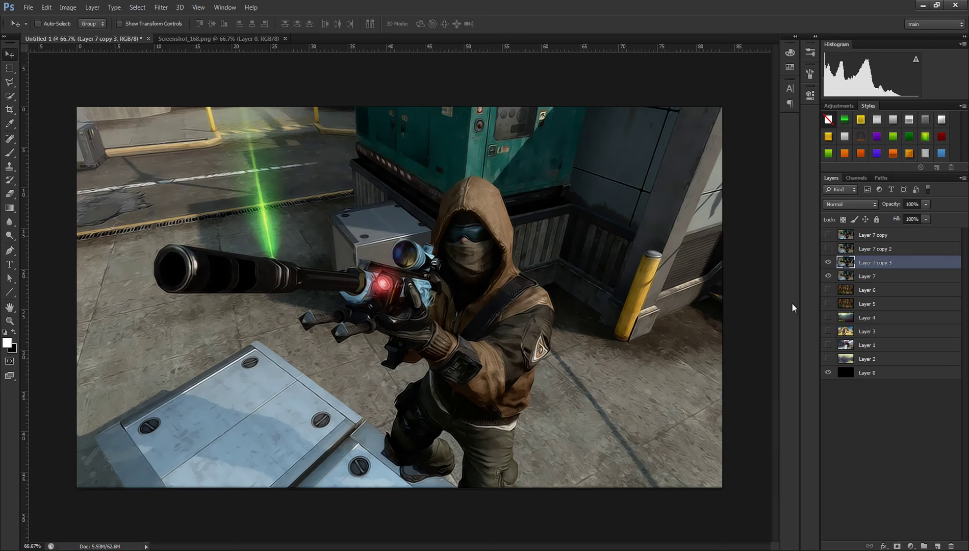
# Step: Toggle the visibility of Layer 7 copy 3 and Layer 7 to compare the stylized image with the original
pyautogui.click(827, 262)
pyautogui.click(828, 262)
pyautogui.click(827, 262)
pyautogui.click(827, 262)
pyautogui.moveTo(828, 276); pyautogui.dragTo(827, 265)
pyautogui.click(827, 263)
pyautogui.click(828, 276)
pyautogui.click(827, 263)
# Step: Show and hide Layer 7 copy, copy 2 and copy 3 in turn to compare the three filtered versions
pyautogui.click(828, 249)
pyautogui.click(829, 235)
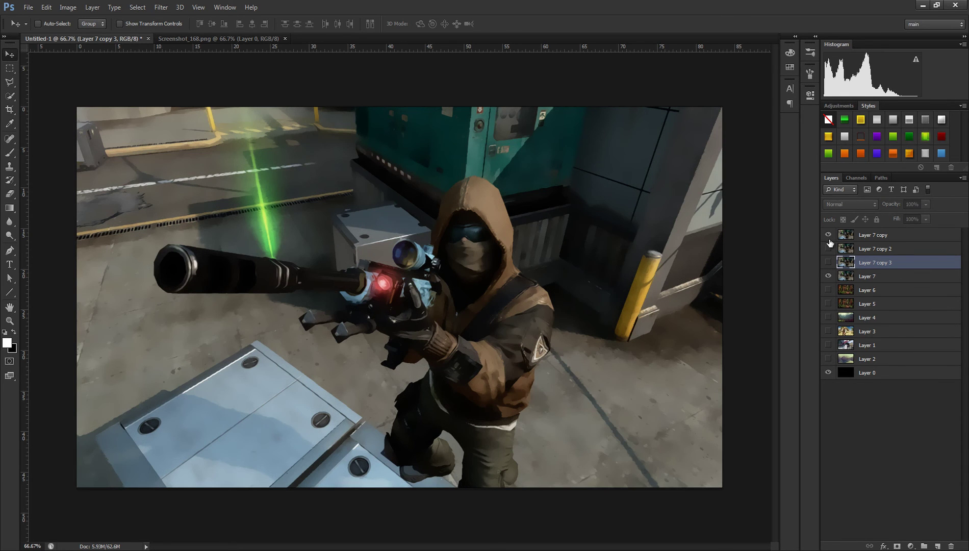
pyautogui.click(828, 235)
pyautogui.click(829, 249)
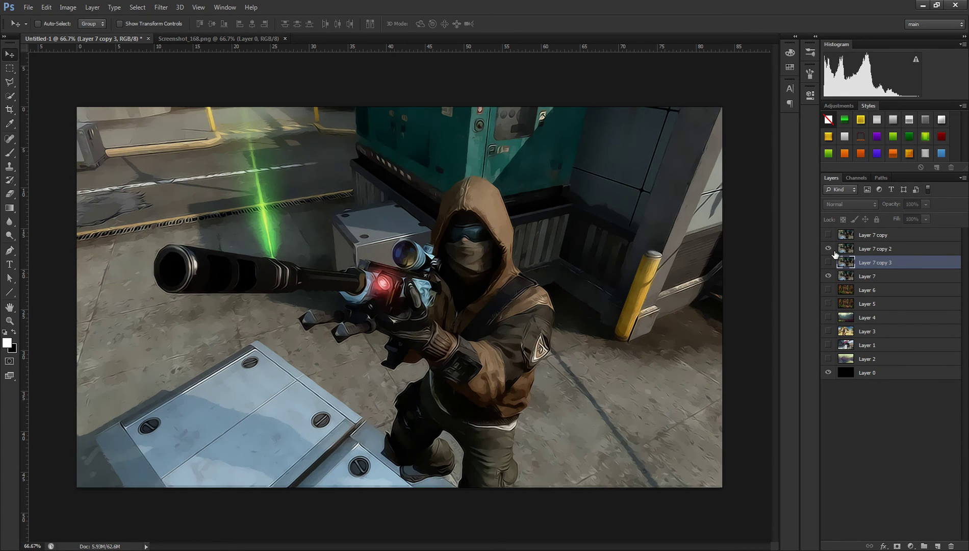
pyautogui.click(828, 262)
pyautogui.click(828, 262)
pyautogui.click(828, 249)
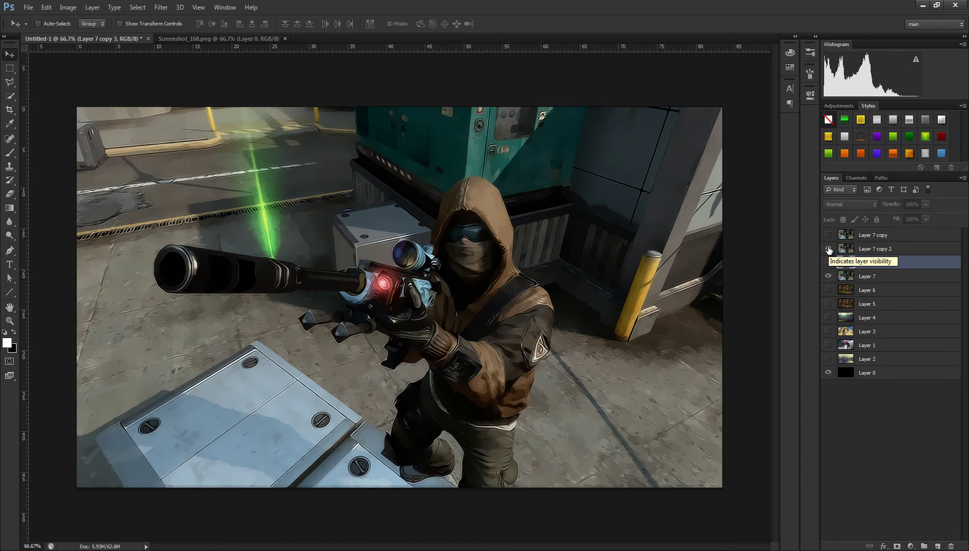
pyautogui.click(828, 249)
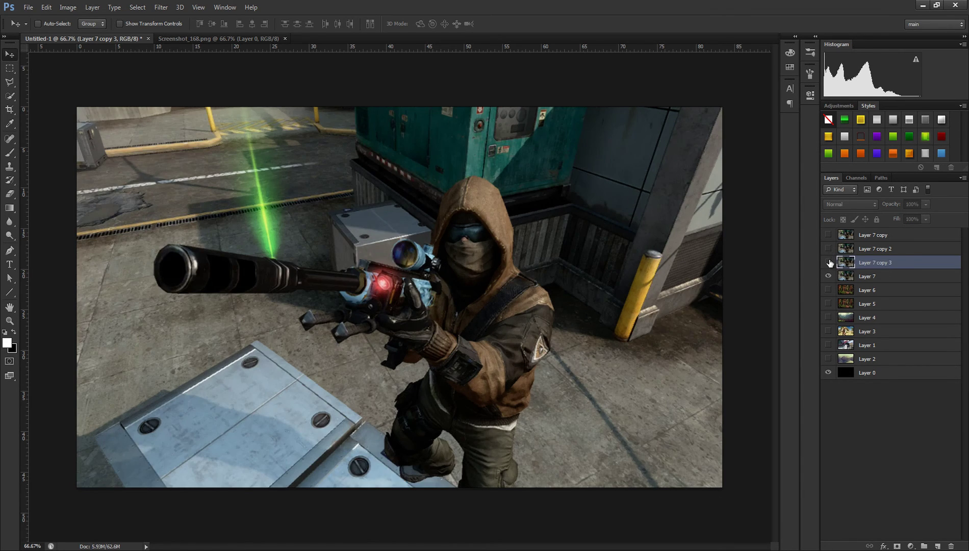
pyautogui.click(828, 263)
pyautogui.click(827, 262)
# Step: Hide Layer 7 and select the black Layer 0
pyautogui.click(828, 276)
pyautogui.click(828, 276)
pyautogui.click(828, 276)
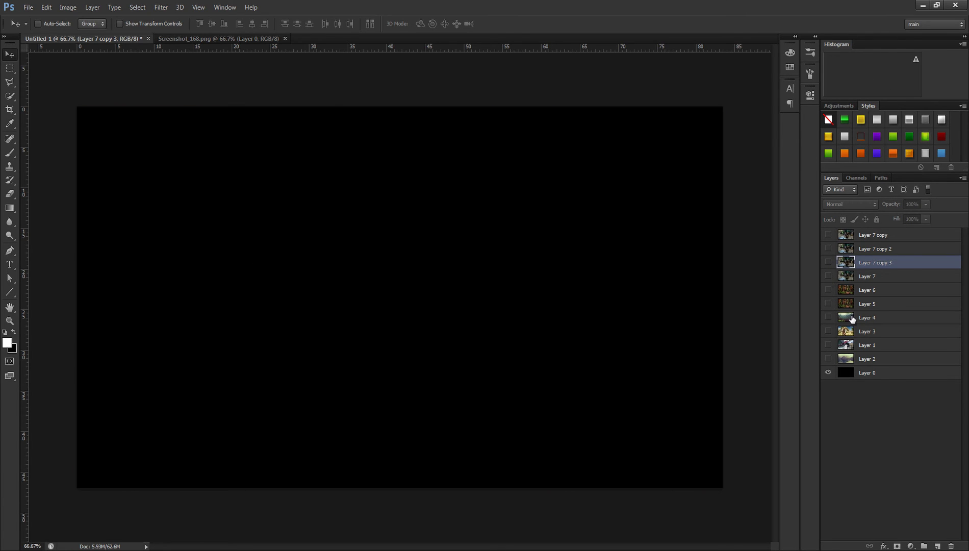
pyautogui.click(872, 372)
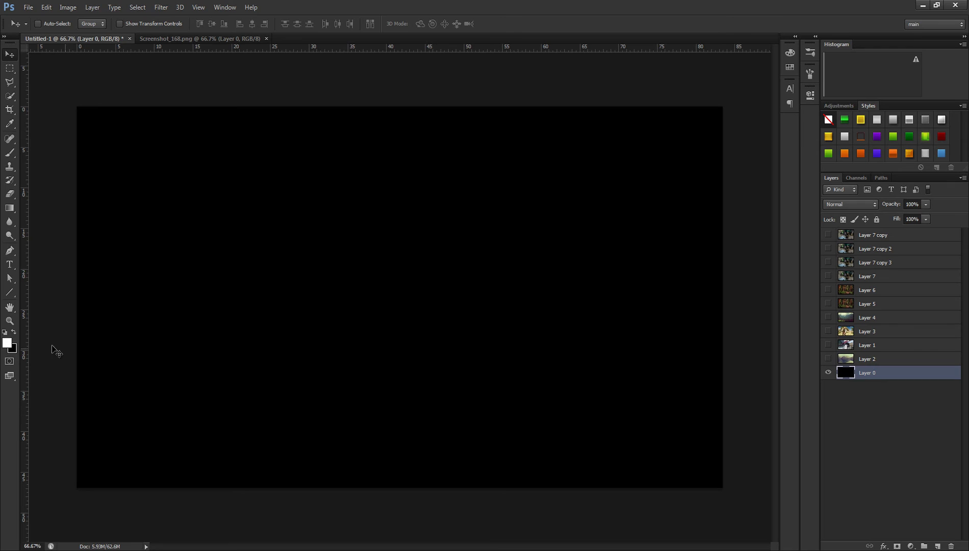
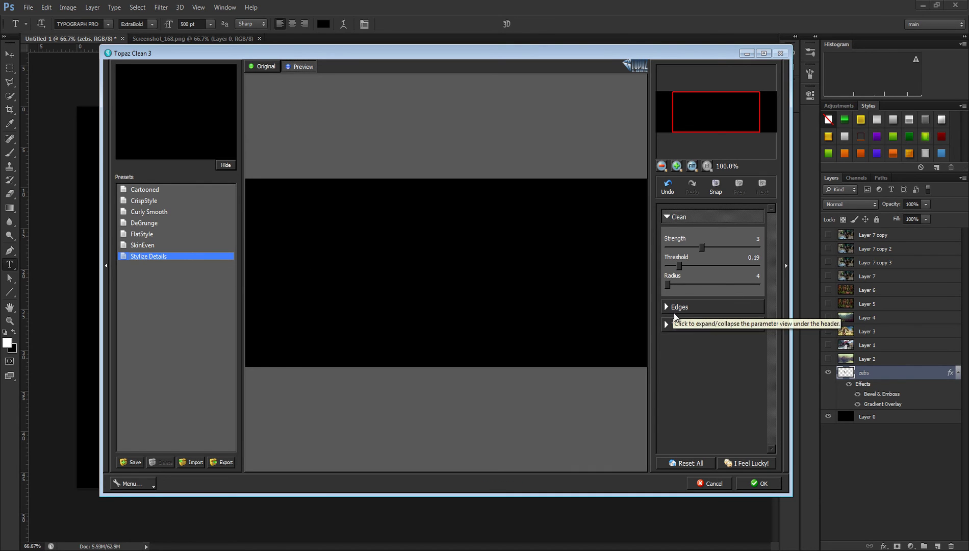
# Step: Cancel the Topaz Clean 3 filter and rasterize the type of the zebs text layer
pyautogui.click(713, 485)
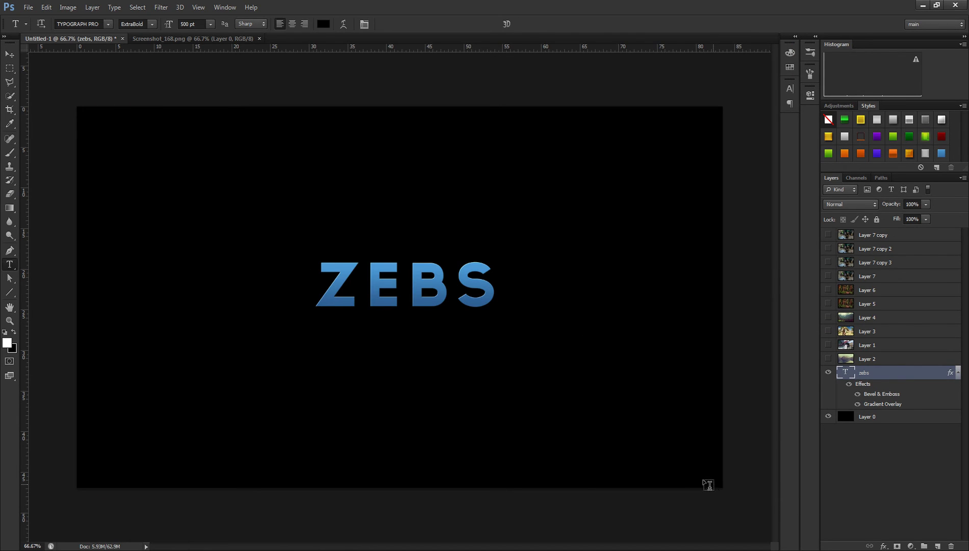
pyautogui.rightClick(860, 380)
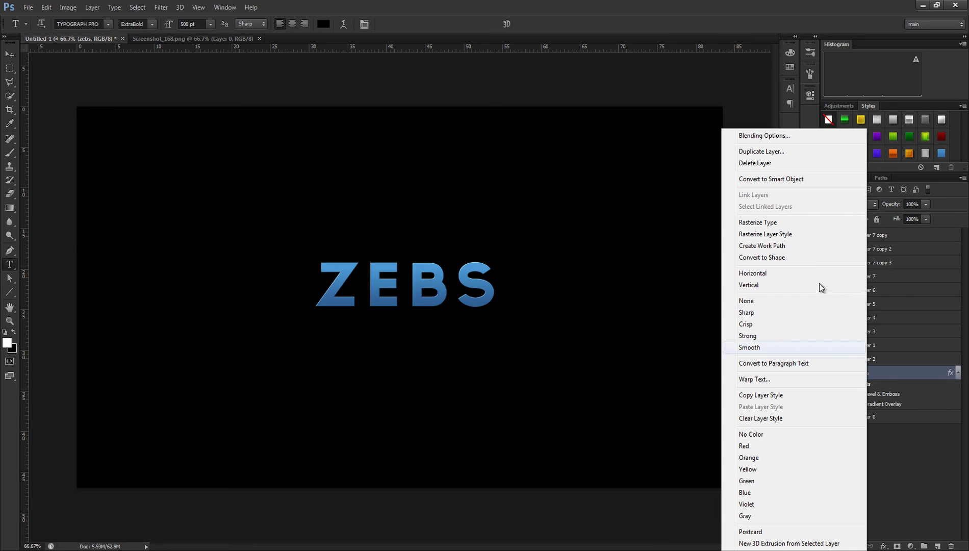
pyautogui.click(739, 223)
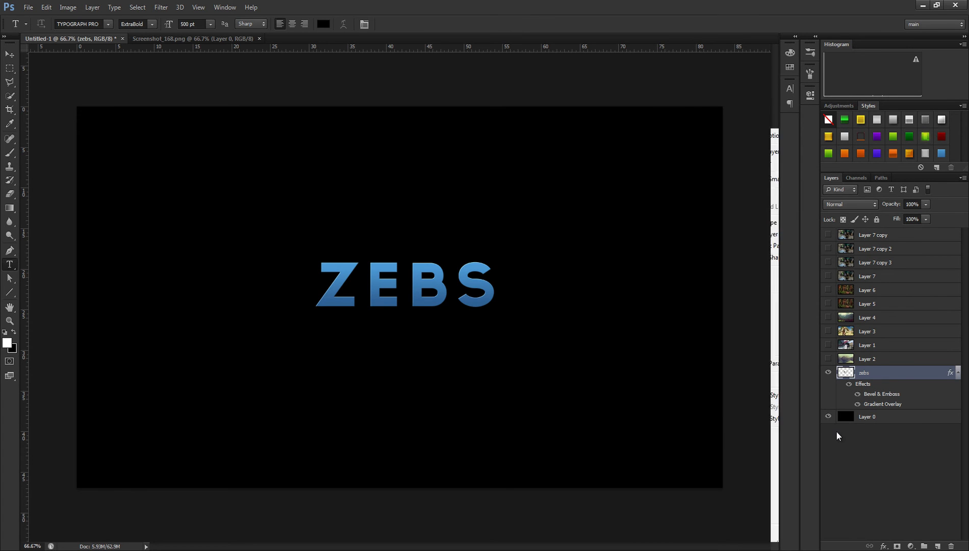
pyautogui.click(160, 7)
pyautogui.moveTo(203, 231)
pyautogui.click(286, 229)
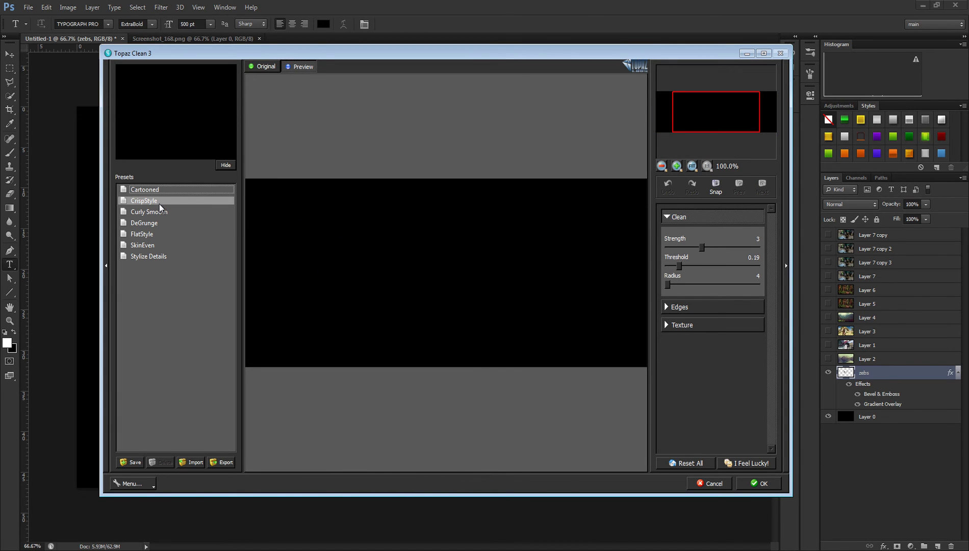
pyautogui.click(720, 482)
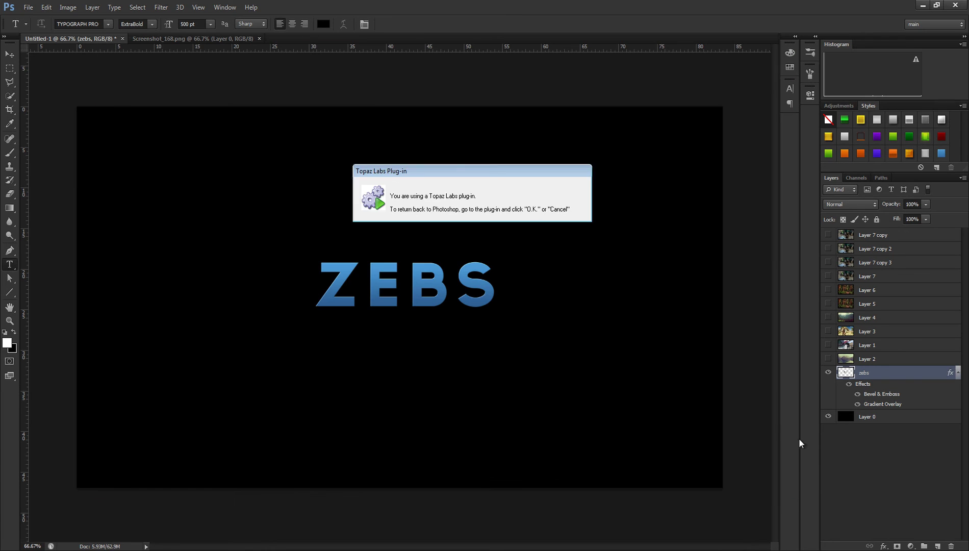
# Step: Hide Layer 0 and apply Topaz Clean 3 with the Stylize Details preset to the rasterized zebs layer
pyautogui.click(867, 417)
pyautogui.click(828, 416)
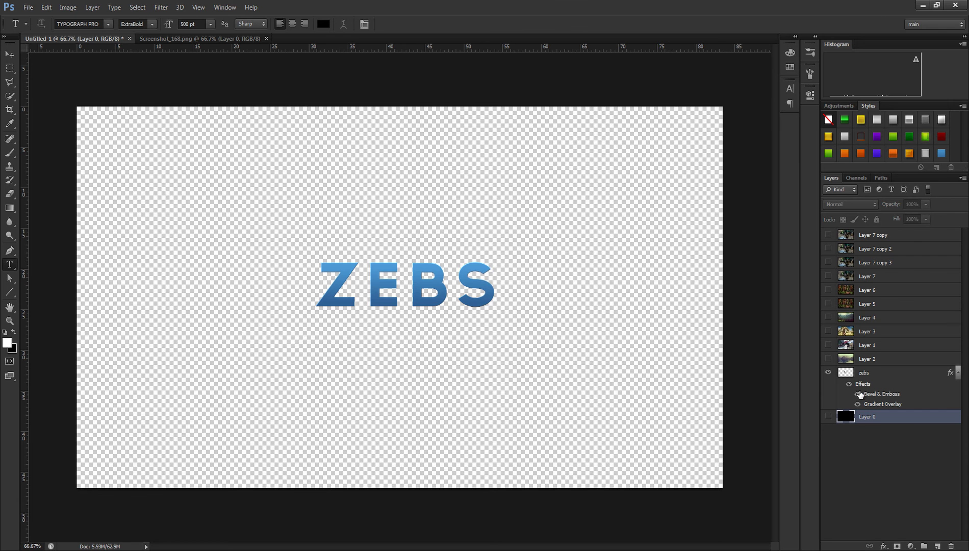
pyautogui.click(868, 383)
pyautogui.click(160, 7)
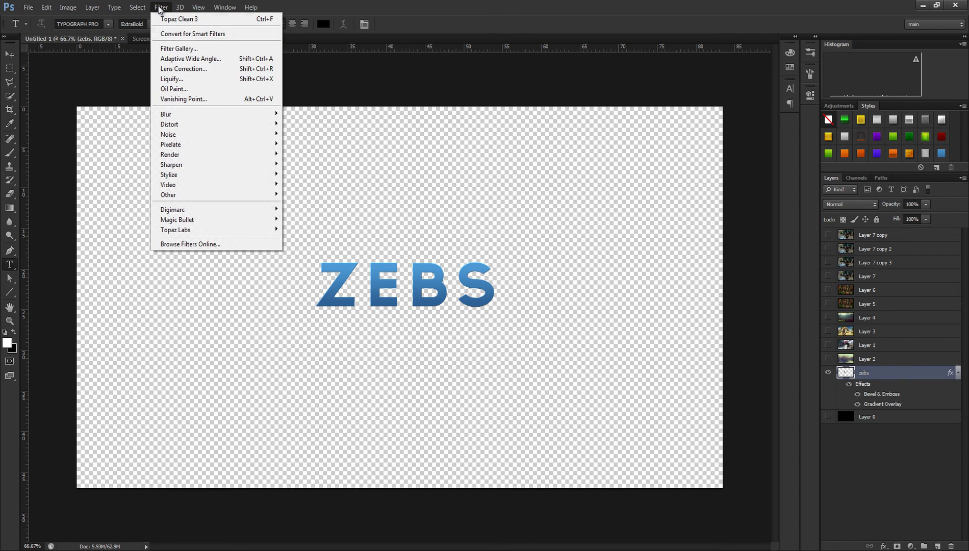
pyautogui.moveTo(204, 228)
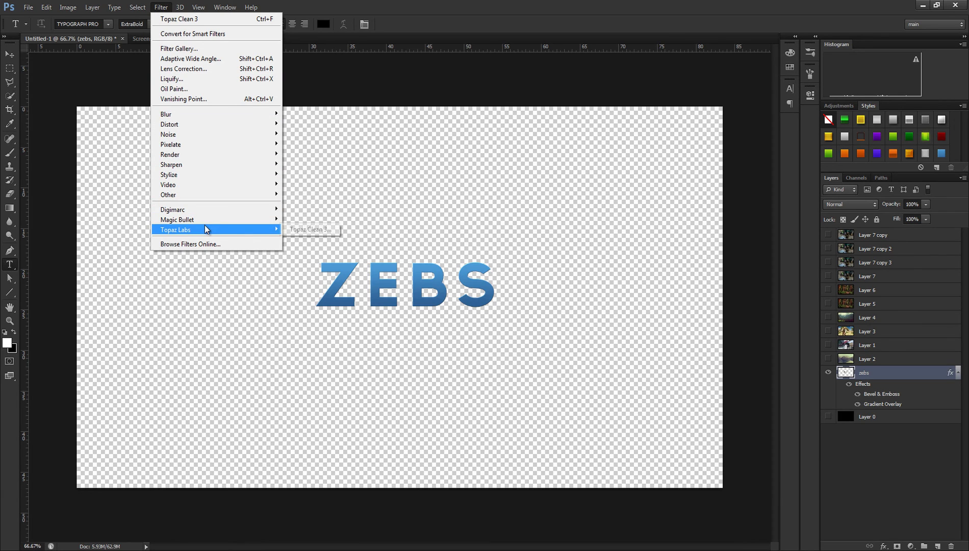
pyautogui.click(326, 228)
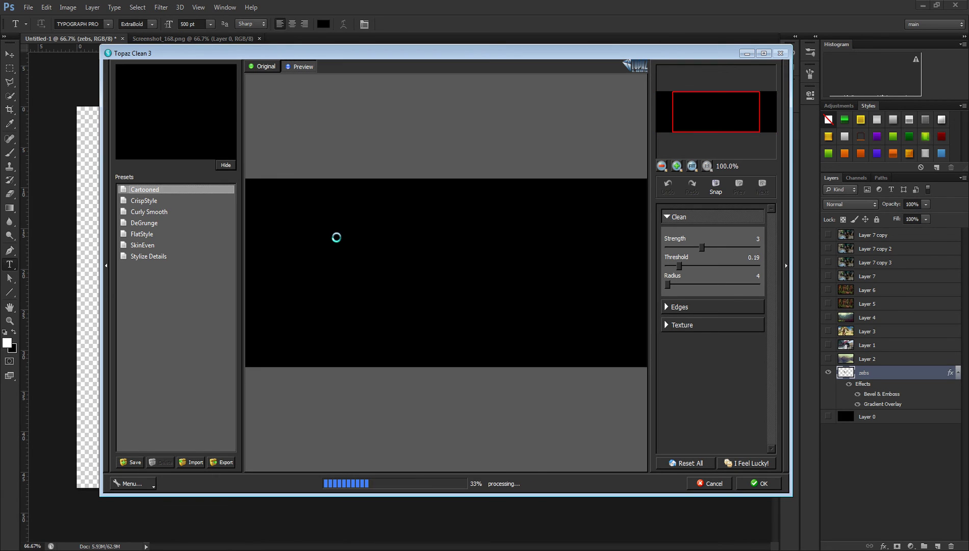
pyautogui.click(147, 257)
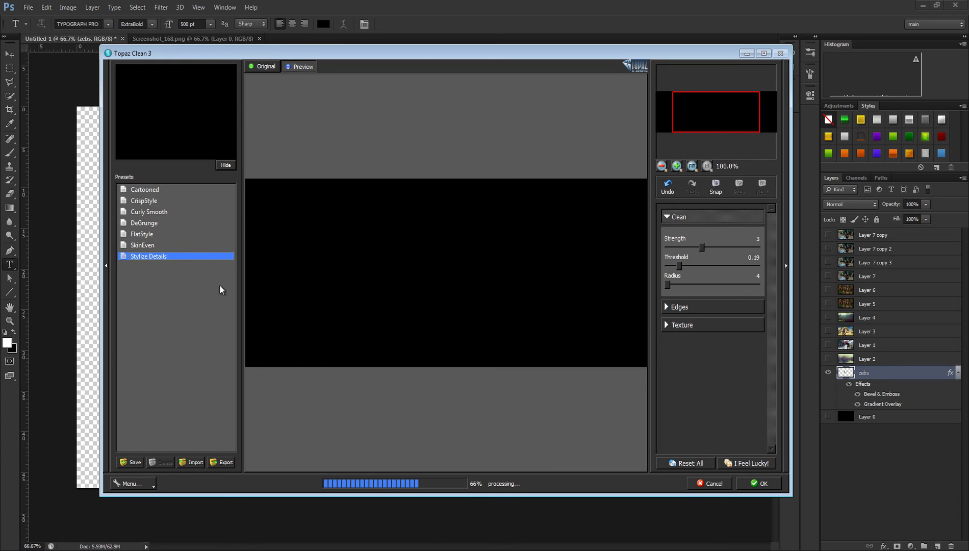
pyautogui.click(756, 490)
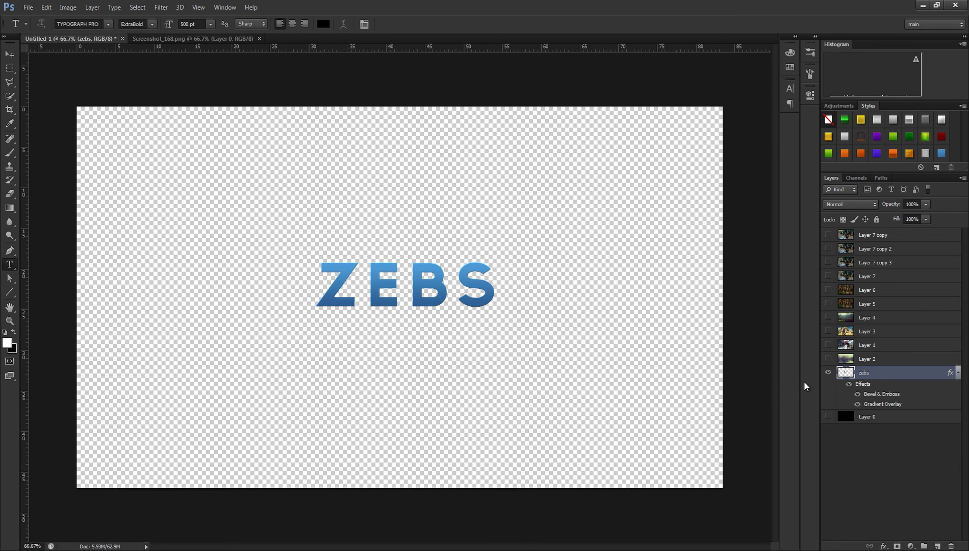
# Step: Briefly toggle the visibility of Layer 2, and show the black Layer 0 behind the zebs text again
pyautogui.click(827, 359)
pyautogui.click(828, 359)
pyautogui.click(827, 416)
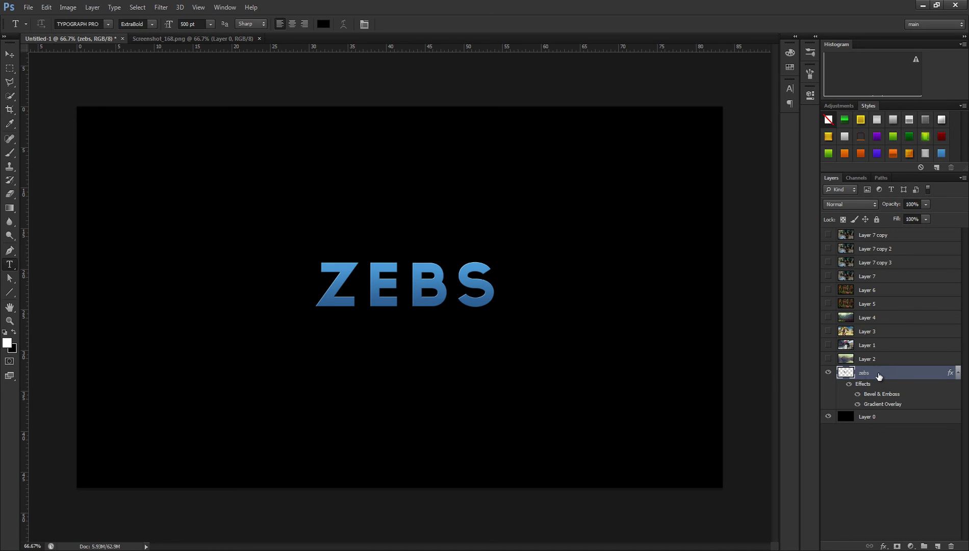
pyautogui.click(165, 9)
pyautogui.moveTo(189, 230)
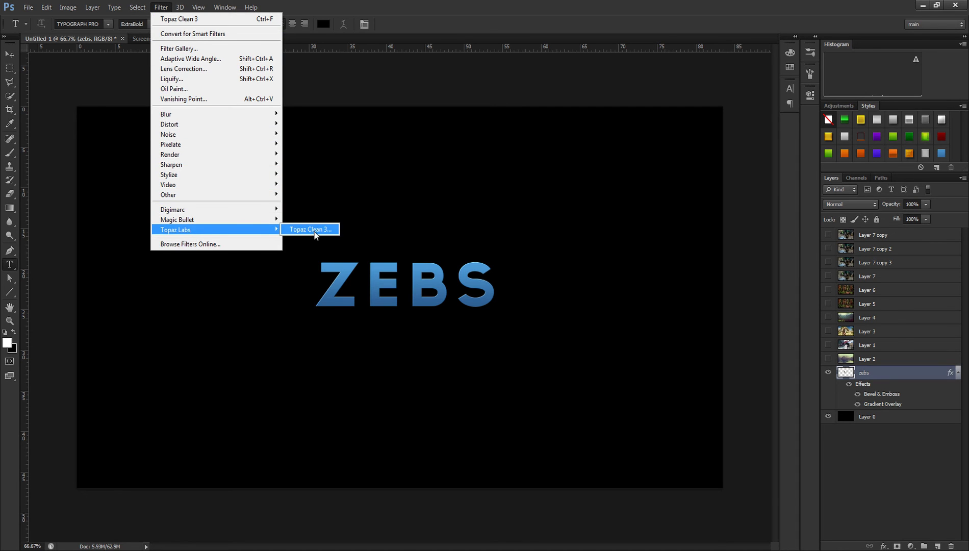
pyautogui.click(310, 230)
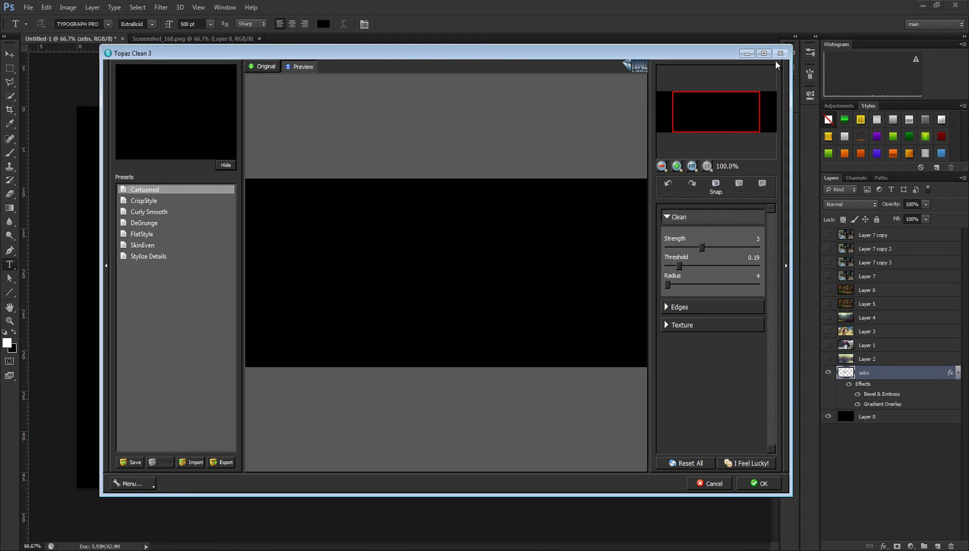
pyautogui.click(704, 483)
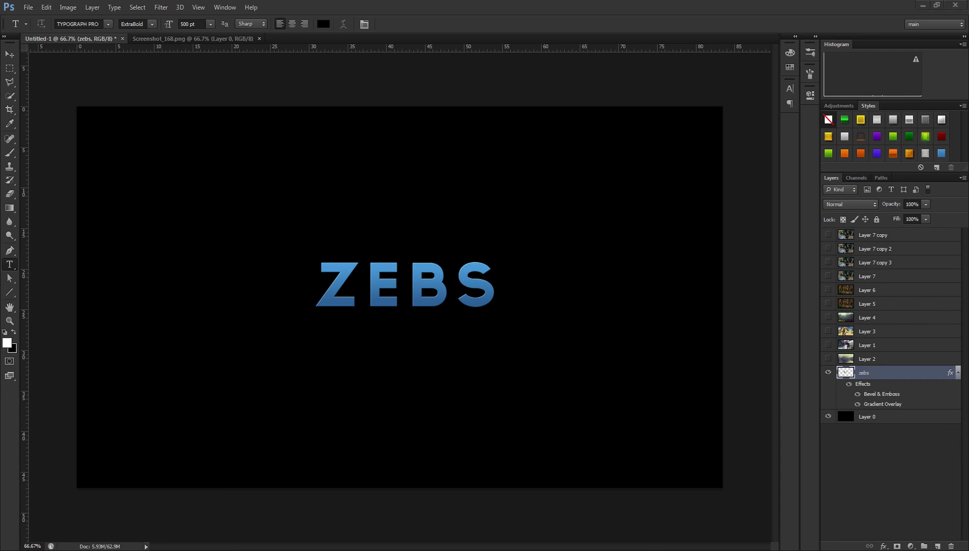
pyautogui.moveTo(764, 478); pyautogui.dragTo(826, 486)
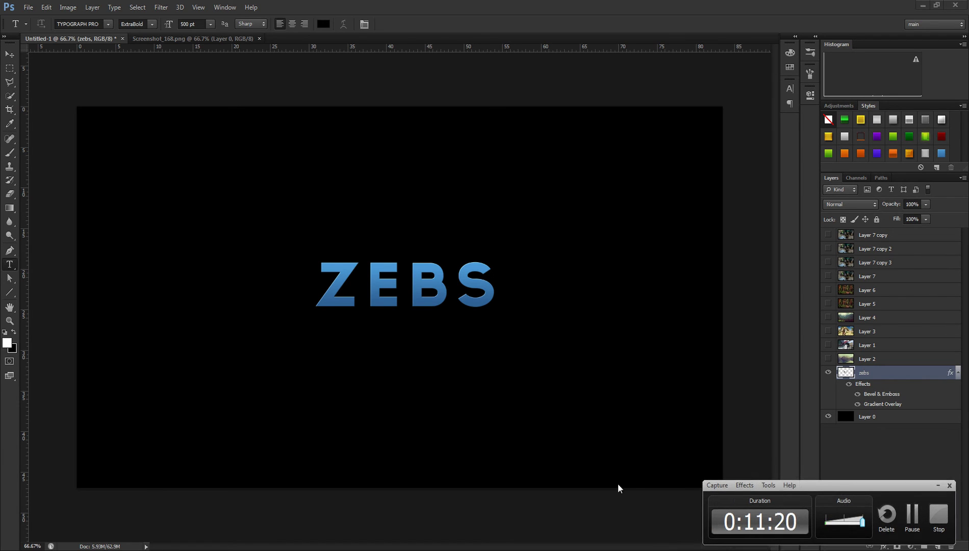